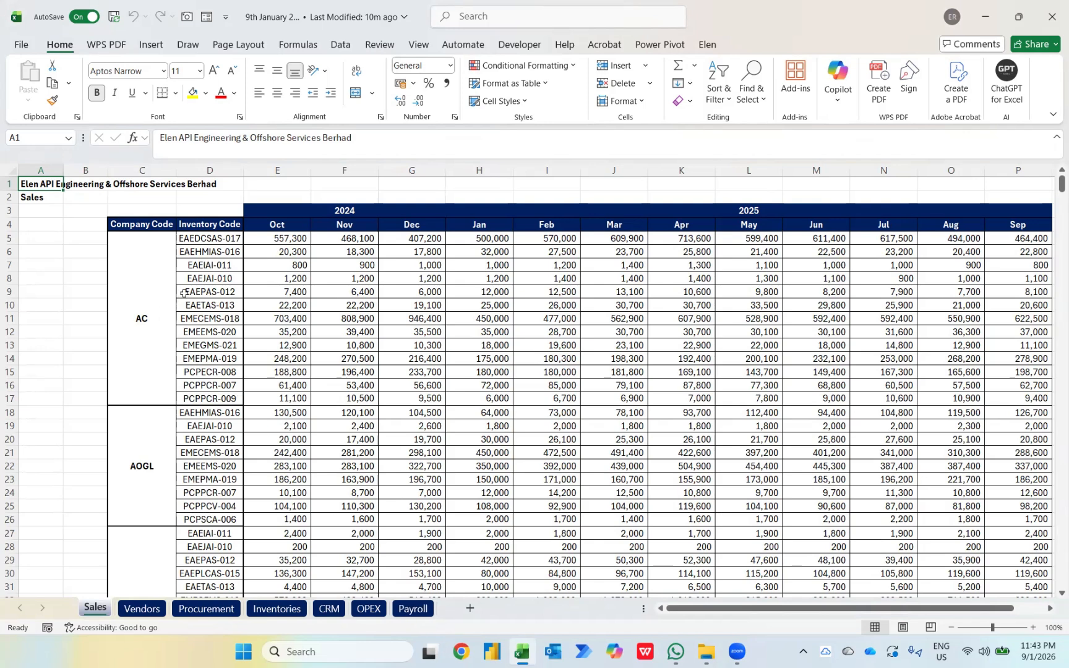
# Examine the monthly sales table on the Sales sheet from its headers down to its last row
pyautogui.click(49, 221)
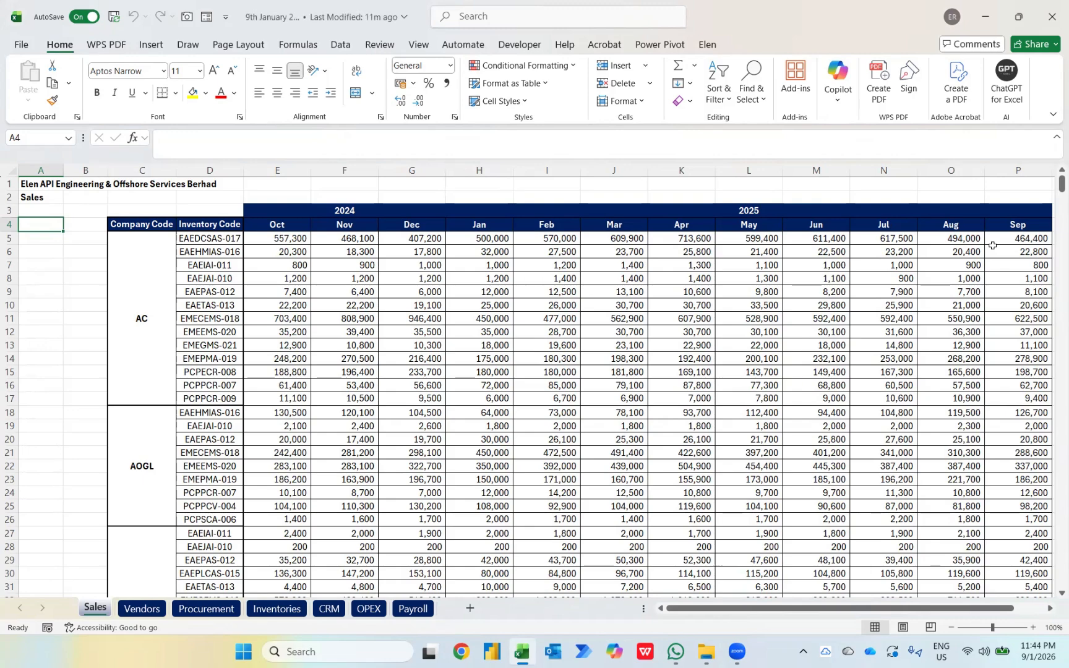
pyautogui.click(316, 414)
pyautogui.hotkey('ctrl', 'Down')
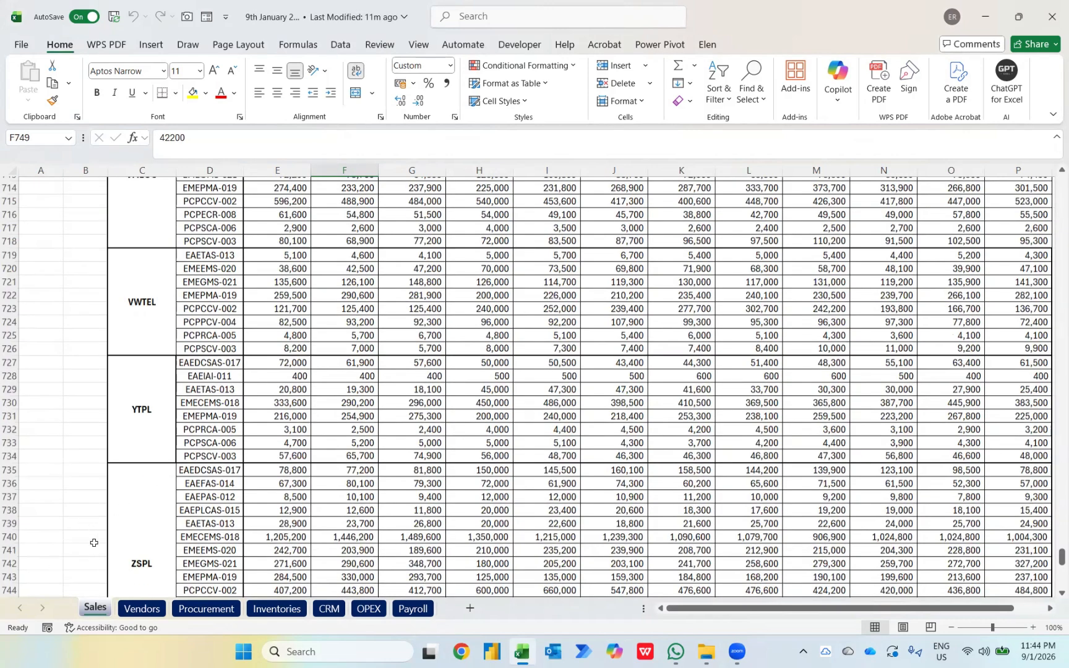
pyautogui.scroll(-2, 93, 542)
pyautogui.scroll(-1, 94, 542)
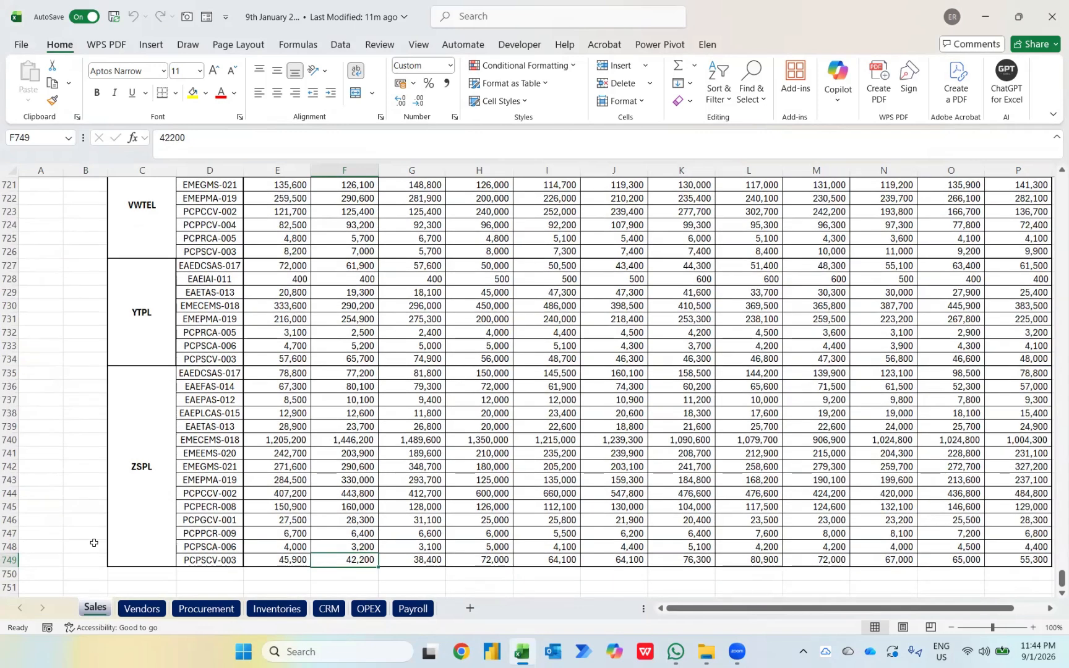
# Look through the Vendors, Procurement, Inventories, CRM, OPEX and Payroll sheets one after another
pyautogui.hotkey('ctrl', 'pagedown')
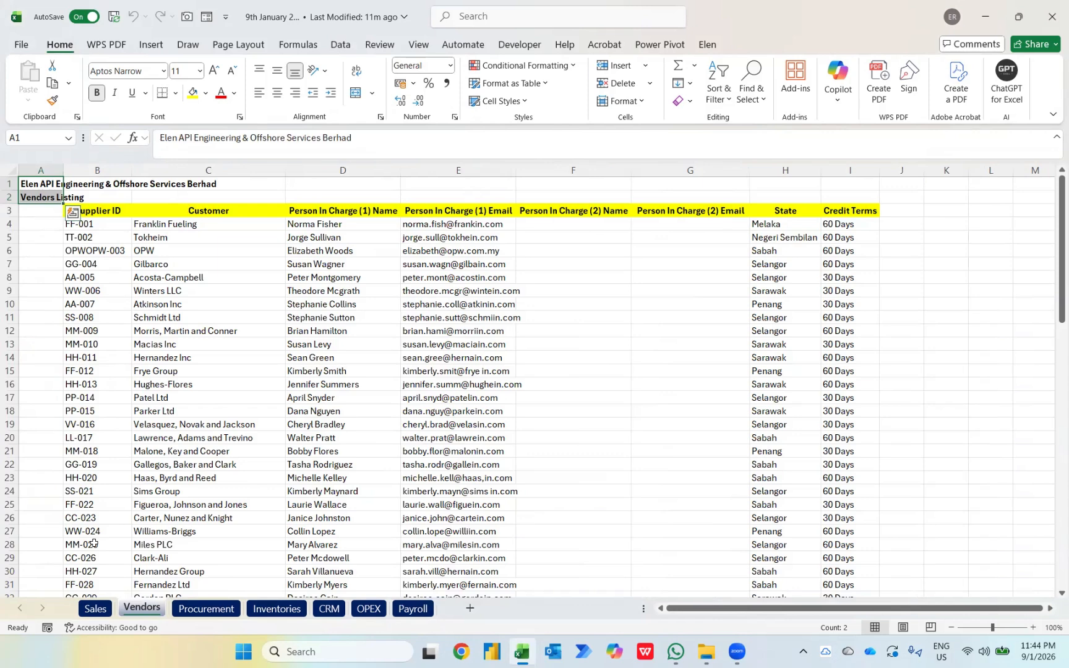
pyautogui.hotkey('ctrl', 'pagedown')
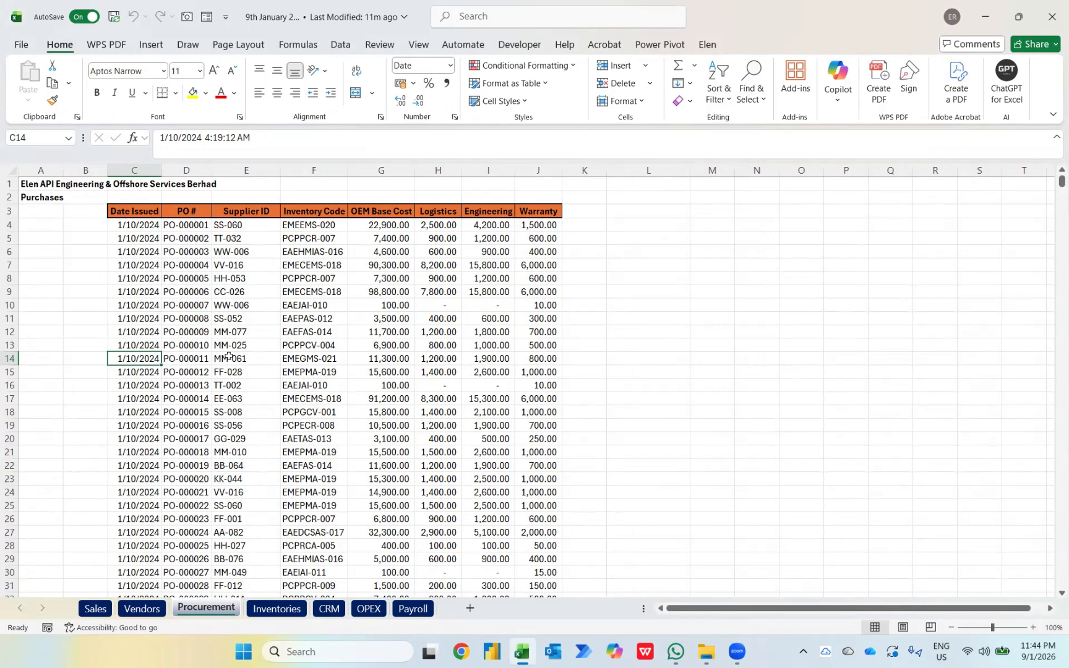
pyautogui.hotkey('ctrl', 'pagedown')
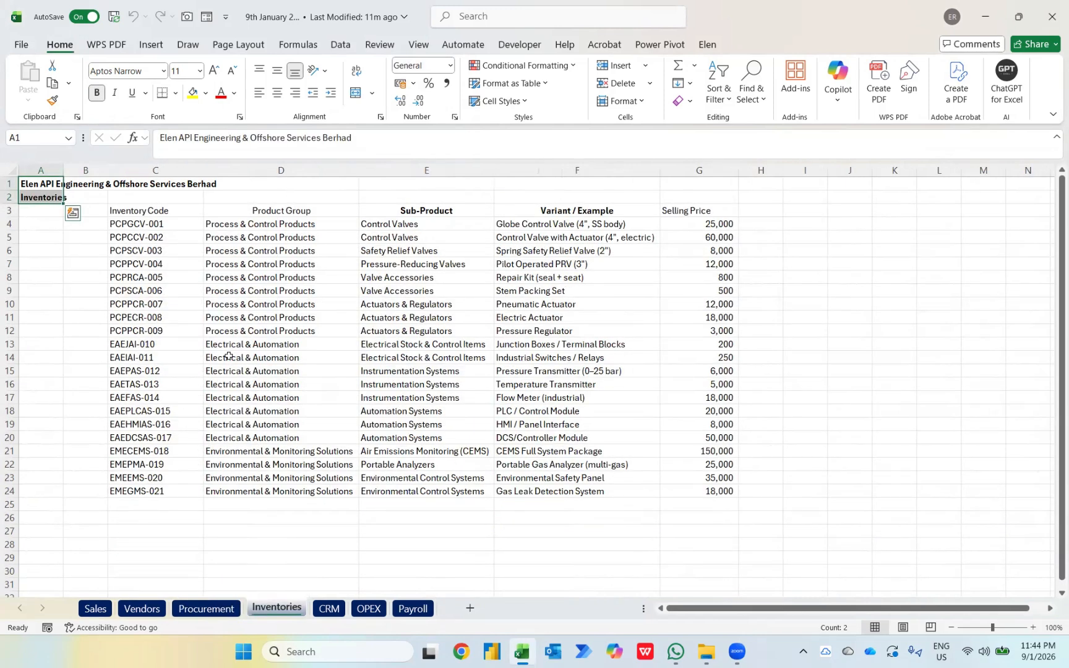
pyautogui.click(328, 609)
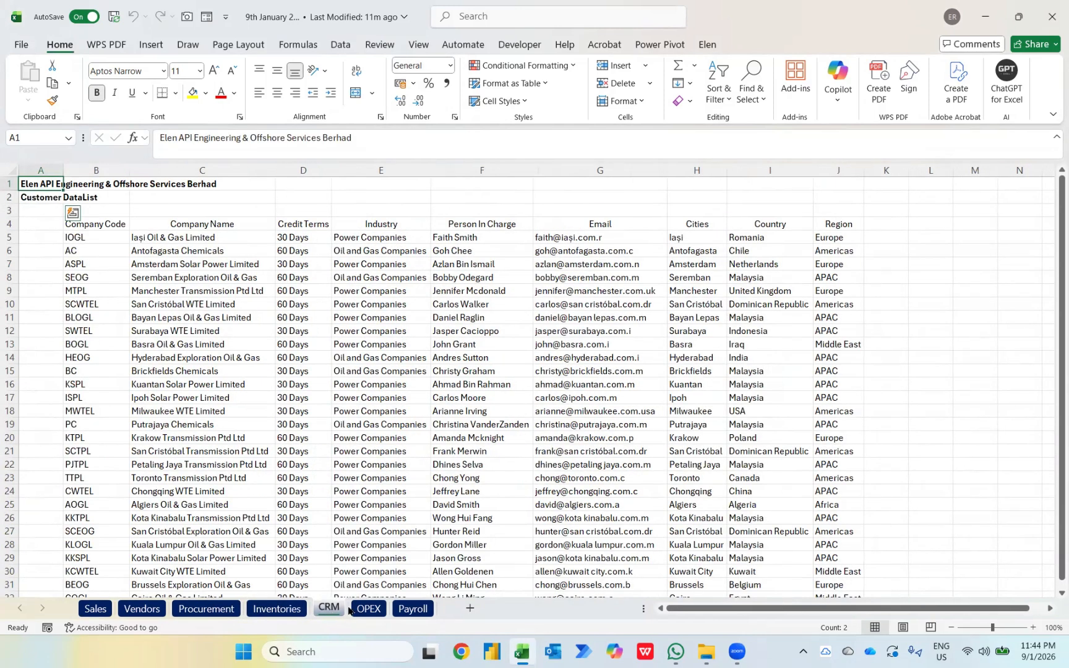
pyautogui.click(369, 609)
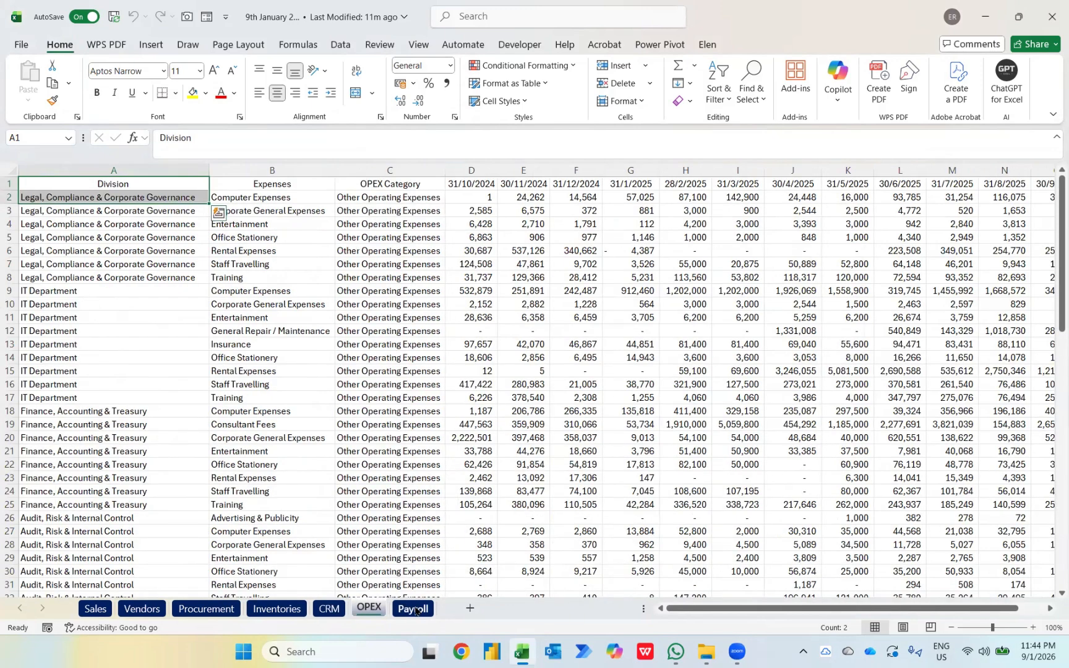
pyautogui.click(415, 610)
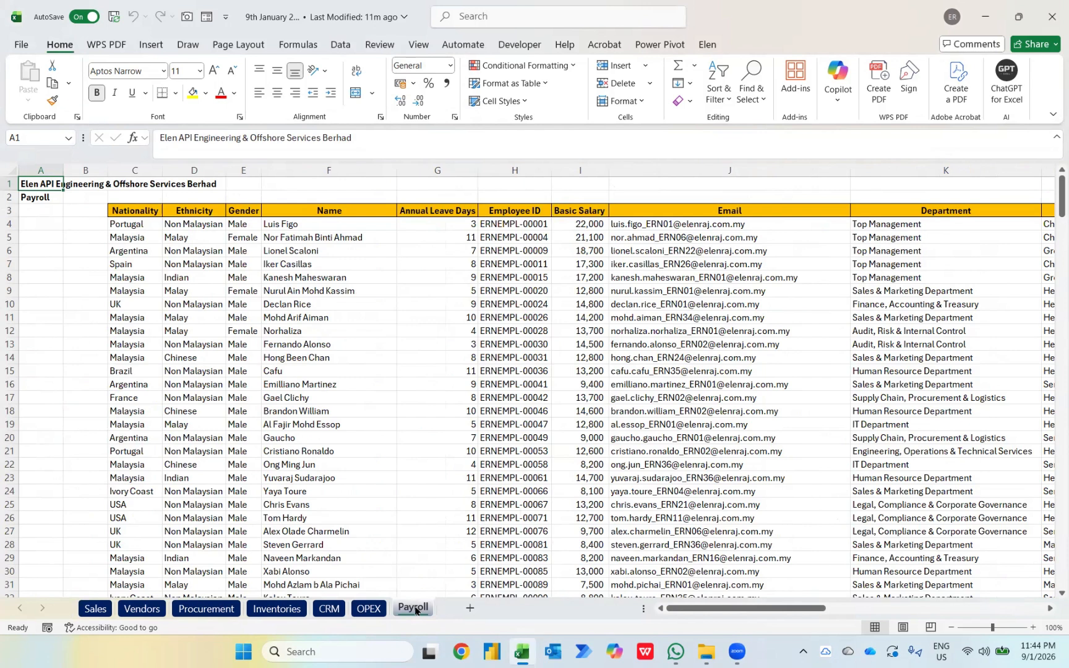
# Revisit the Sales, Inventories and CRM sheets, ending at the beginning of the Sales sheet
pyautogui.click(95, 609)
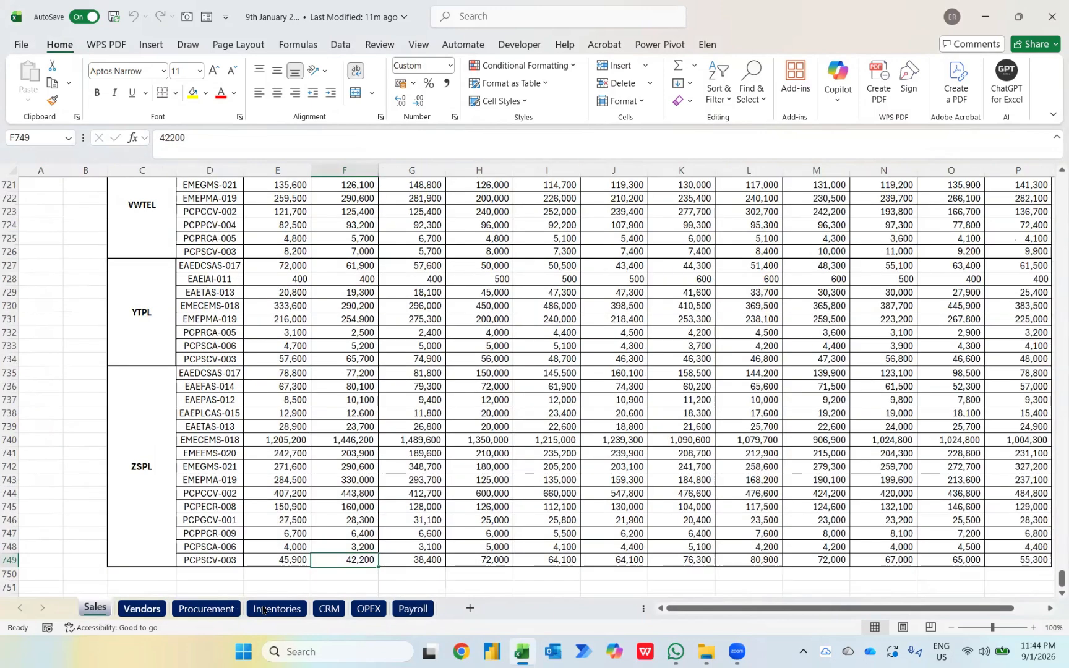
pyautogui.click(263, 609)
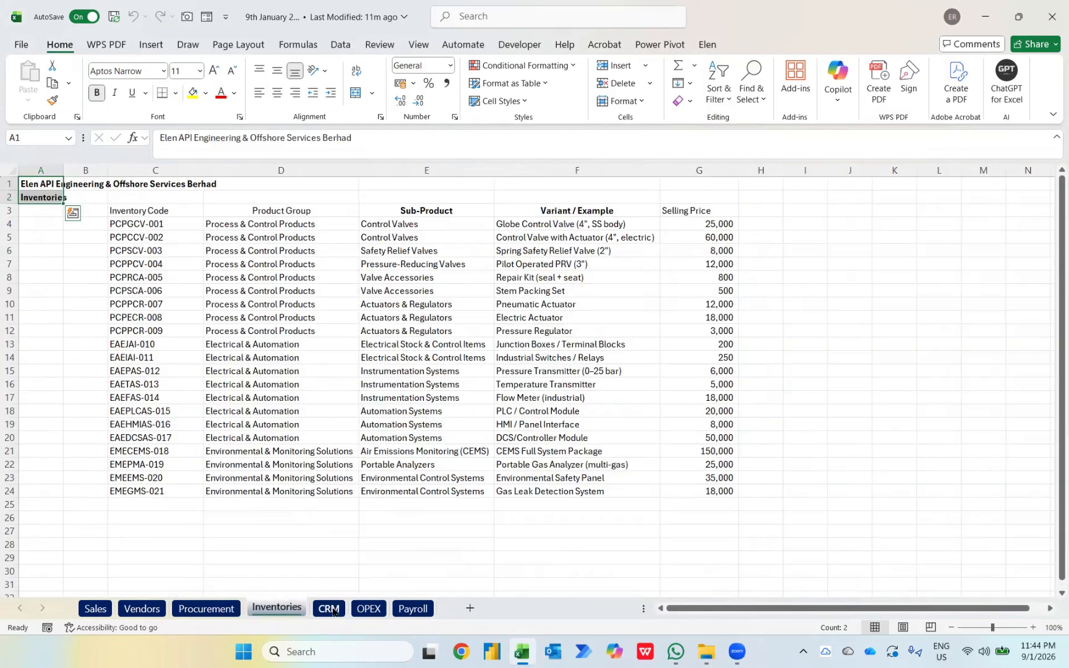
pyautogui.click(330, 609)
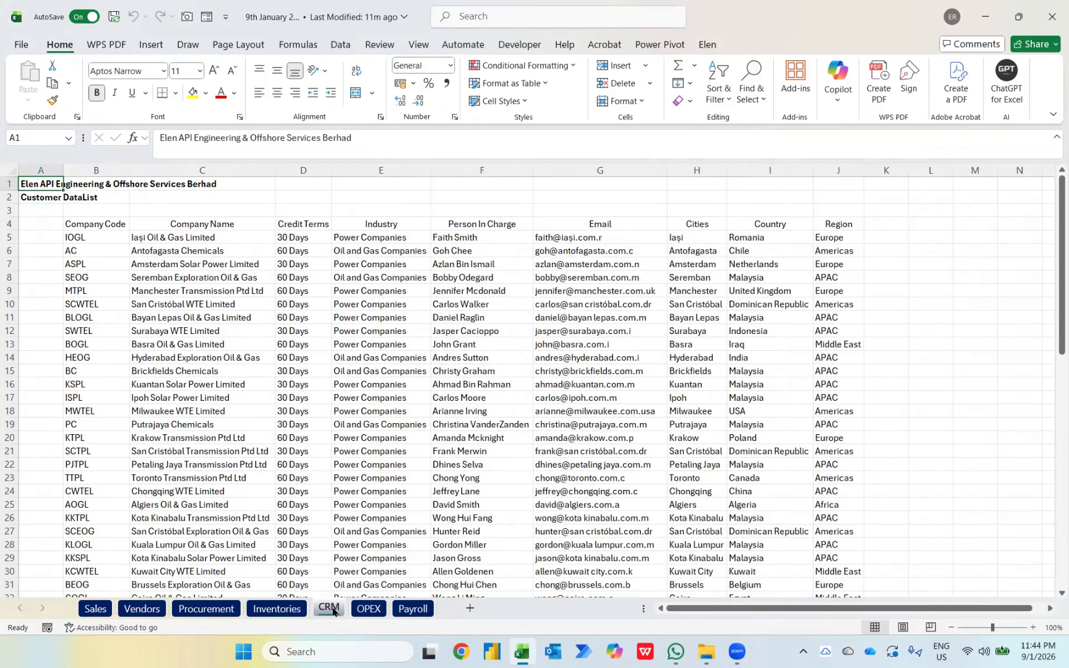
pyautogui.click(98, 611)
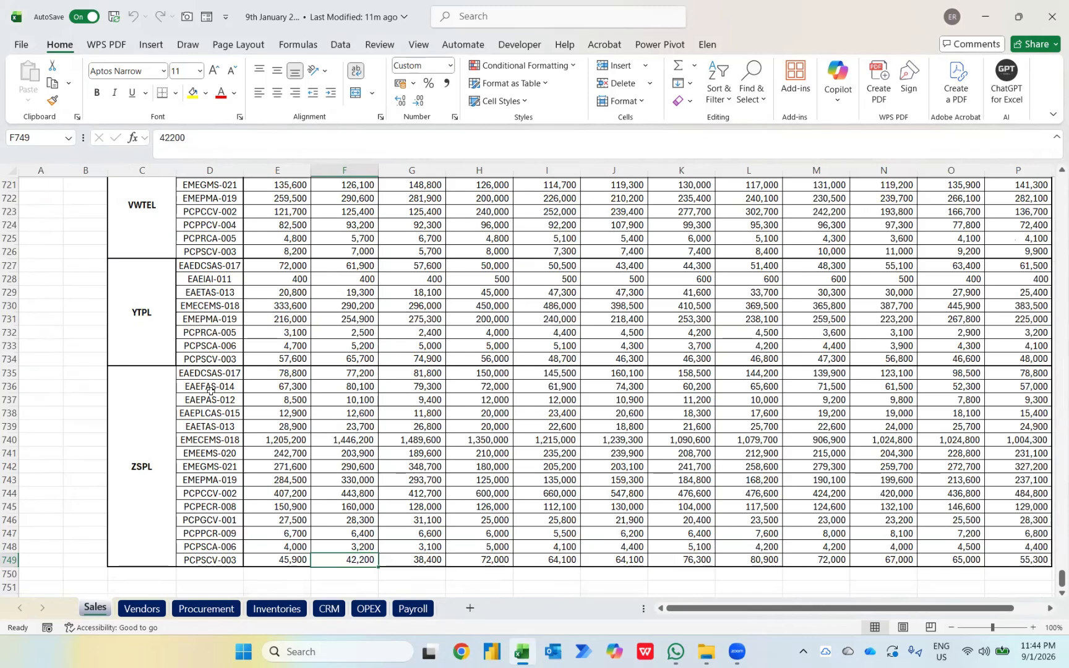
pyautogui.hotkey('ctrl', 'Home')
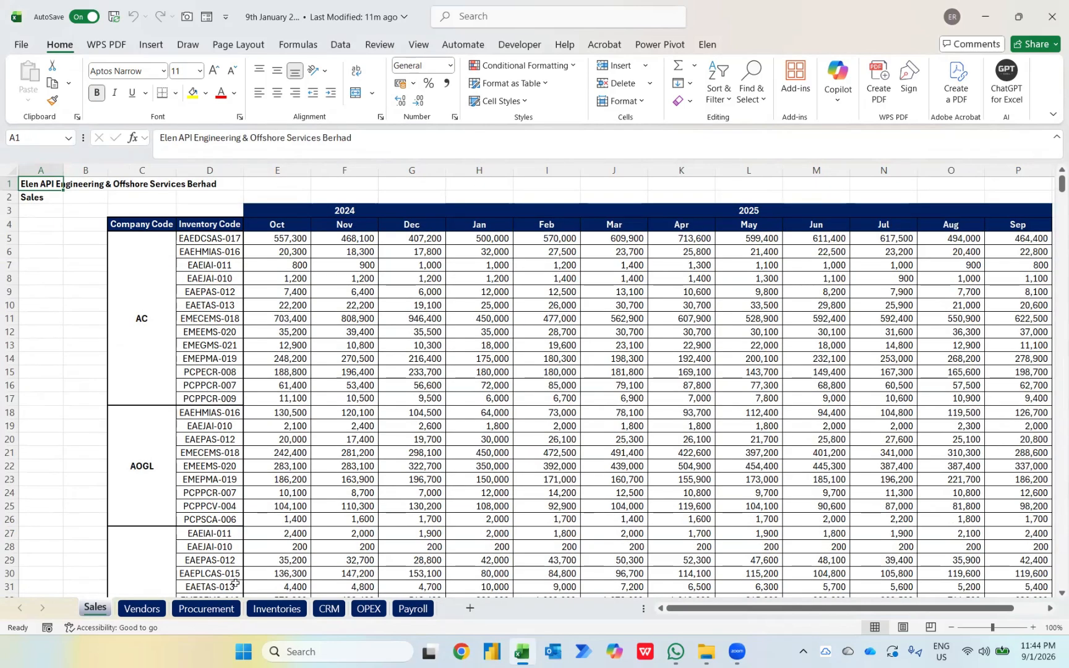
# Examine the product list on the Inventories sheet and the full customer list on the CRM sheet
pyautogui.click(255, 610)
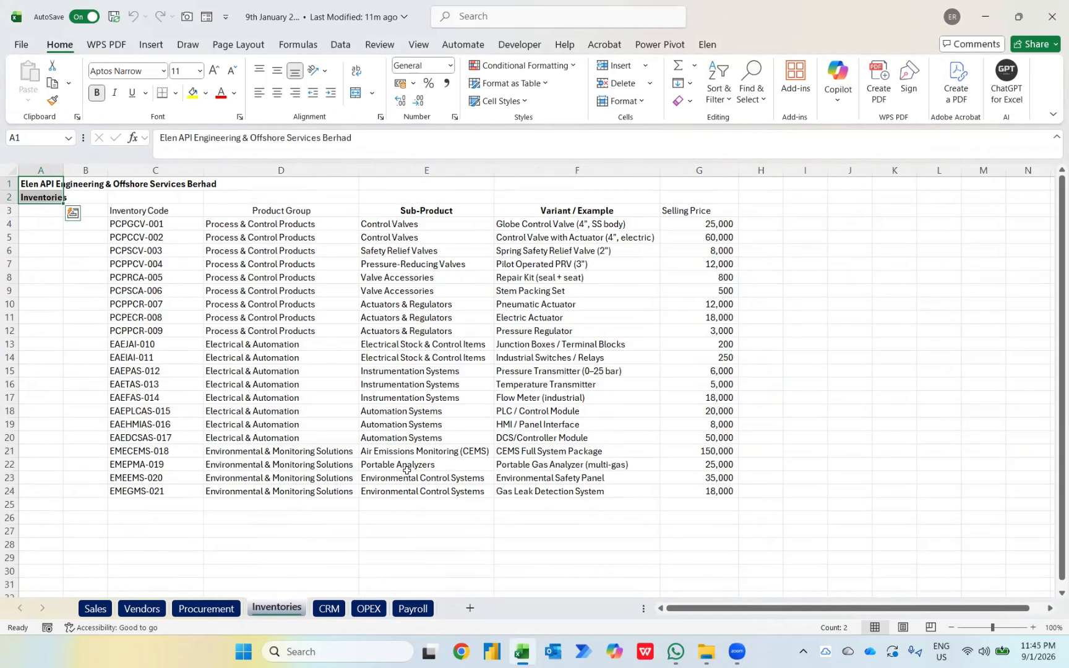
pyautogui.click(441, 427)
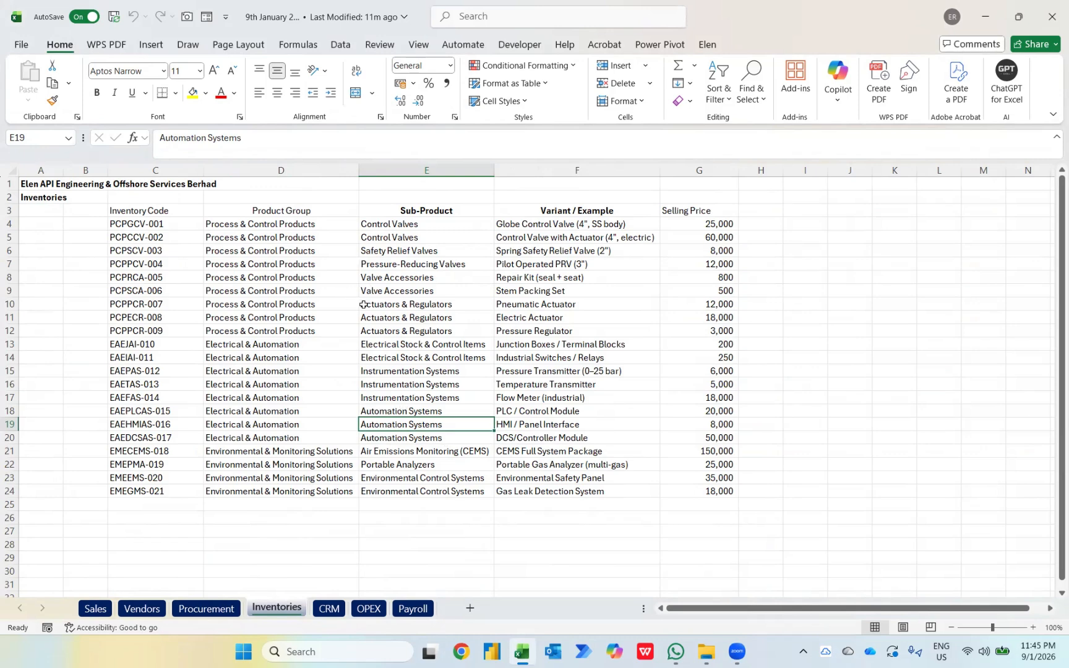
pyautogui.click(325, 613)
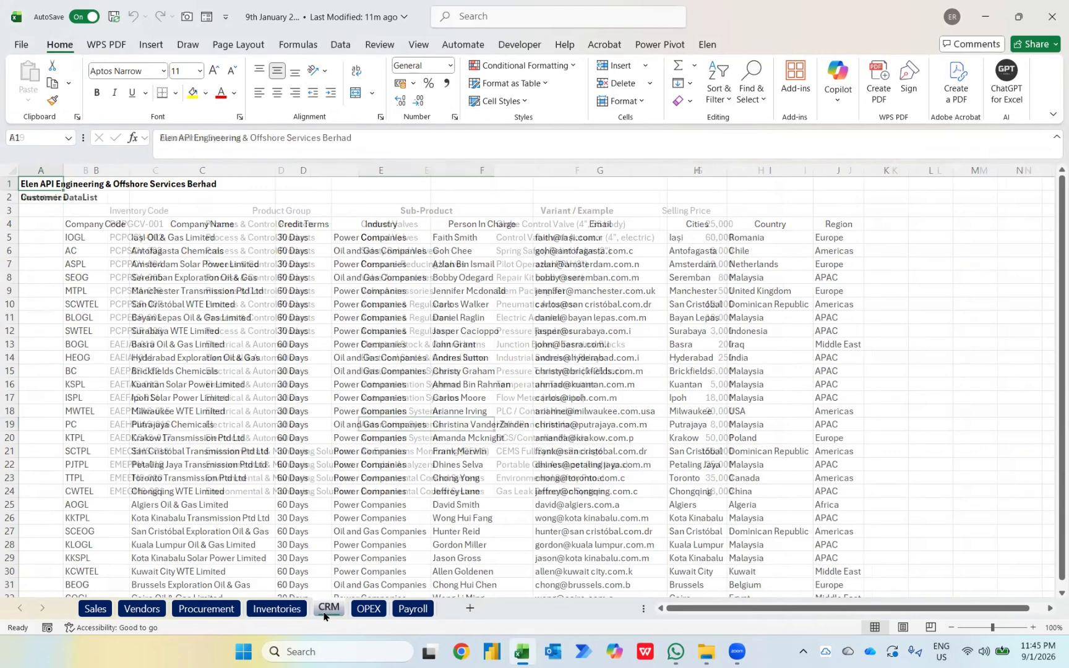
pyautogui.click(211, 477)
pyautogui.hotkey('ctrl', 'Down')
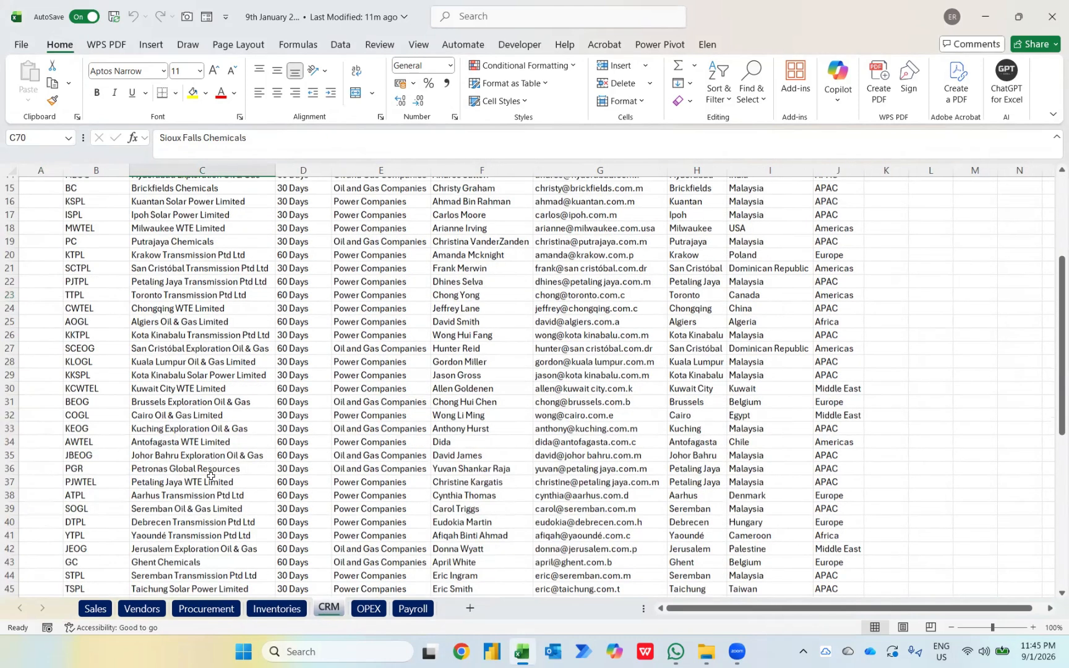
pyautogui.hotkey('ctrl', 'Up')
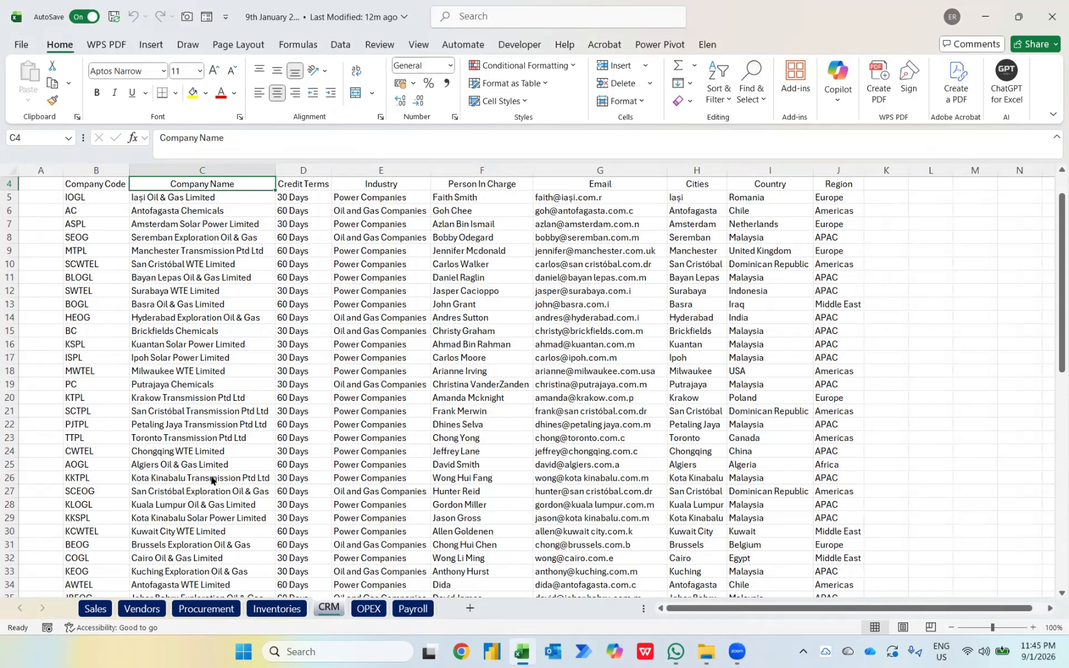
# Create a new blank workbook and close the 9th January 2026 source workbook
pyautogui.hotkey('ctrl', 'n')
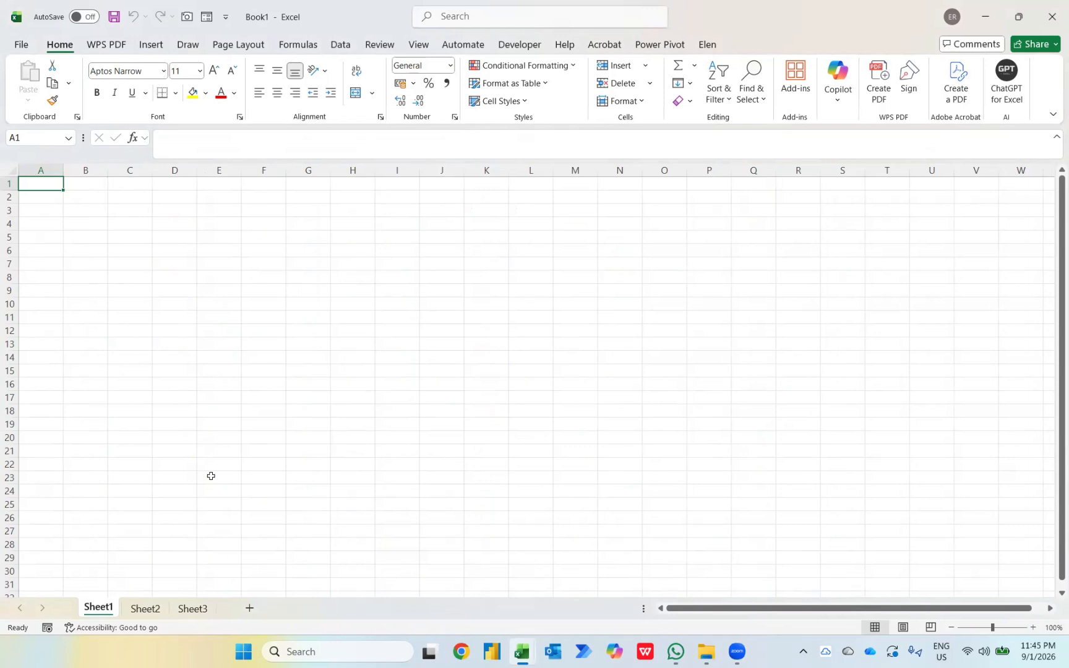
pyautogui.moveTo(521, 651)
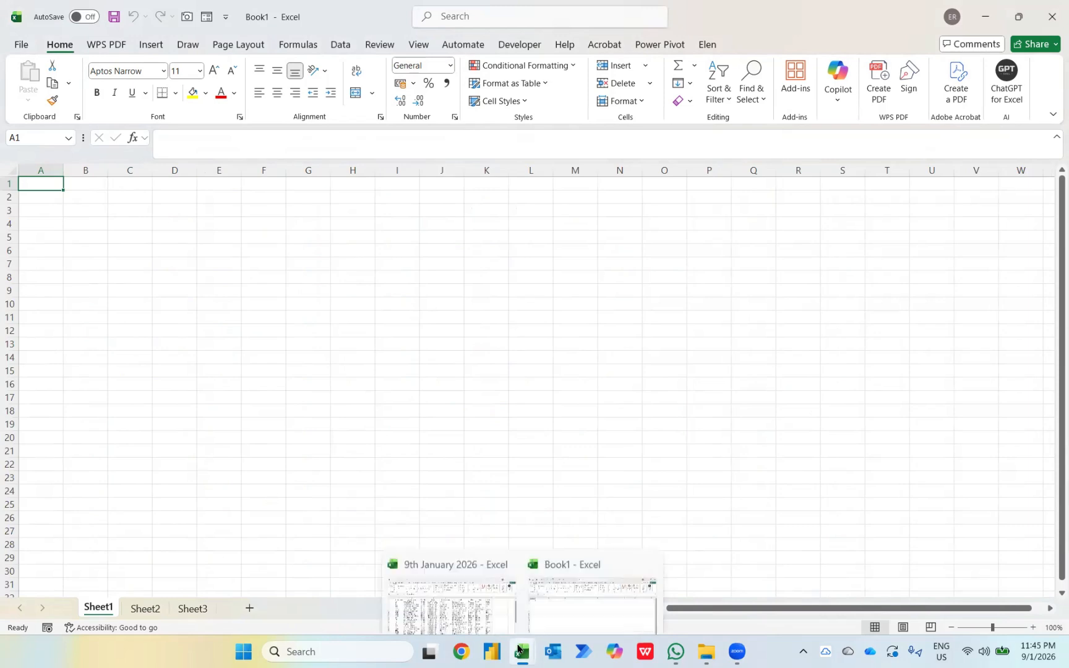
pyautogui.click(463, 587)
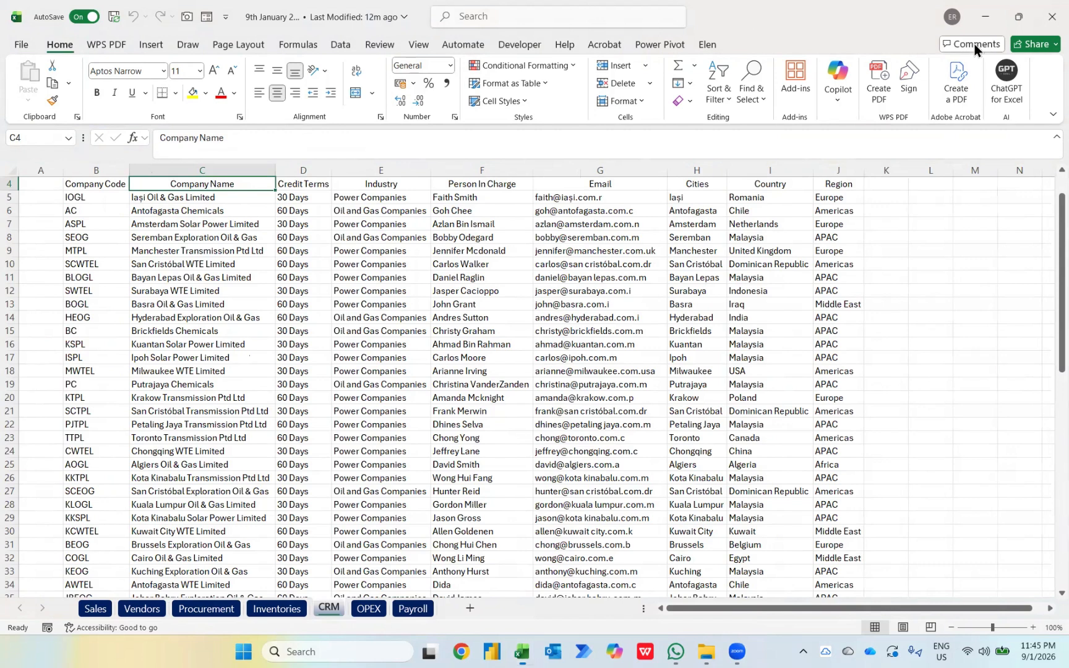
pyautogui.click(1042, 25)
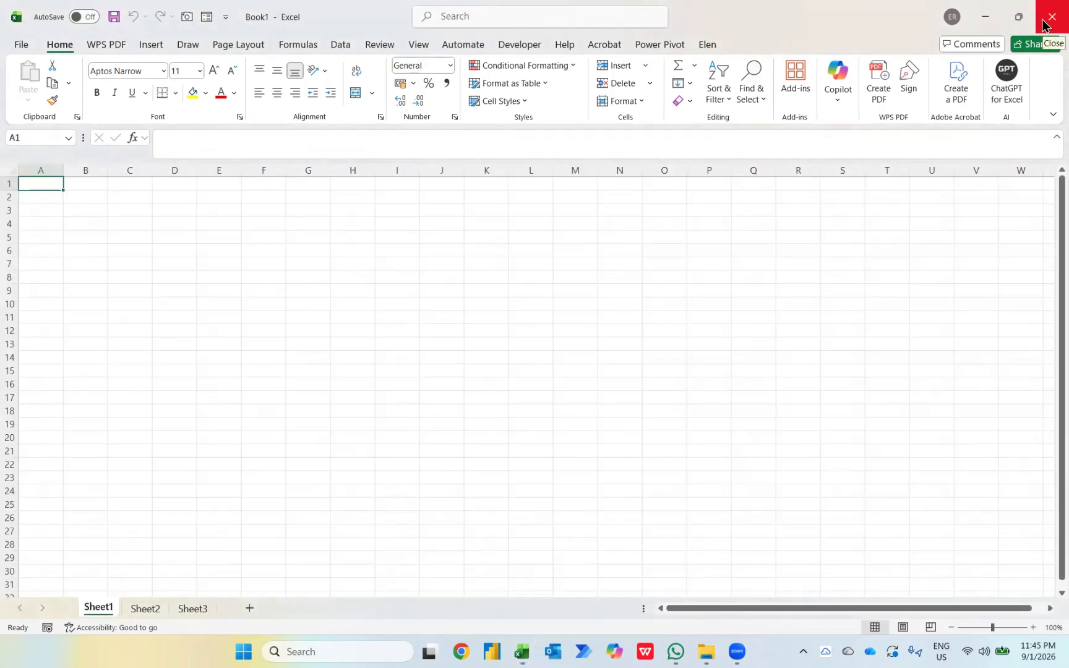
# Start a data import from the Excel workbook 9th January 2026, stored in the Cad Training Centre OneDrive folder
pyautogui.click(328, 43)
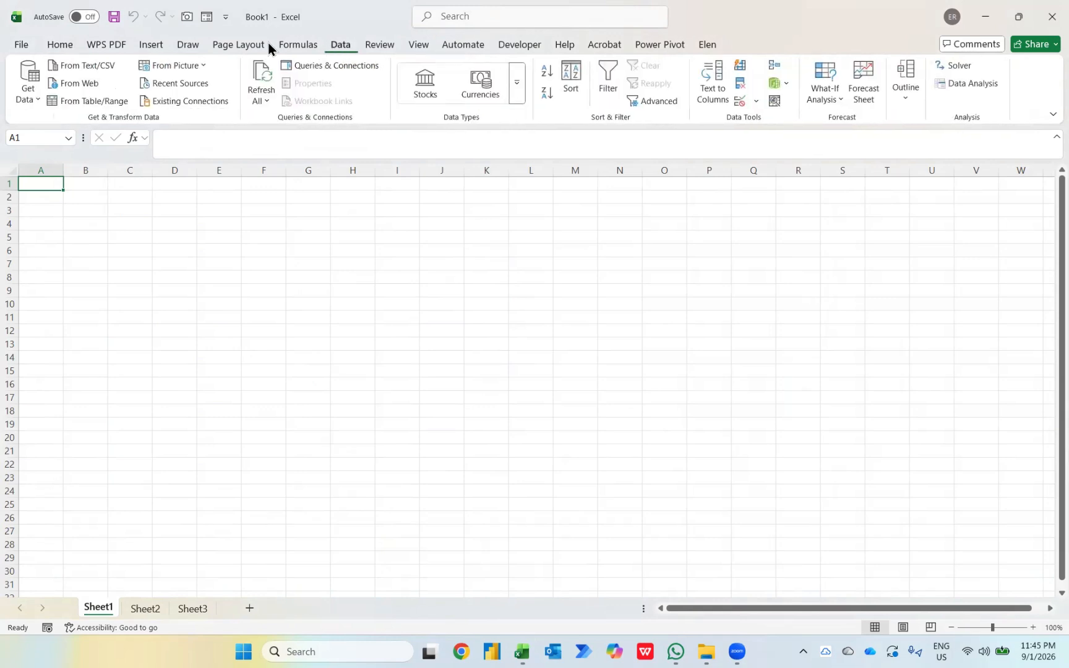
pyautogui.click(25, 92)
pyautogui.moveTo(74, 152)
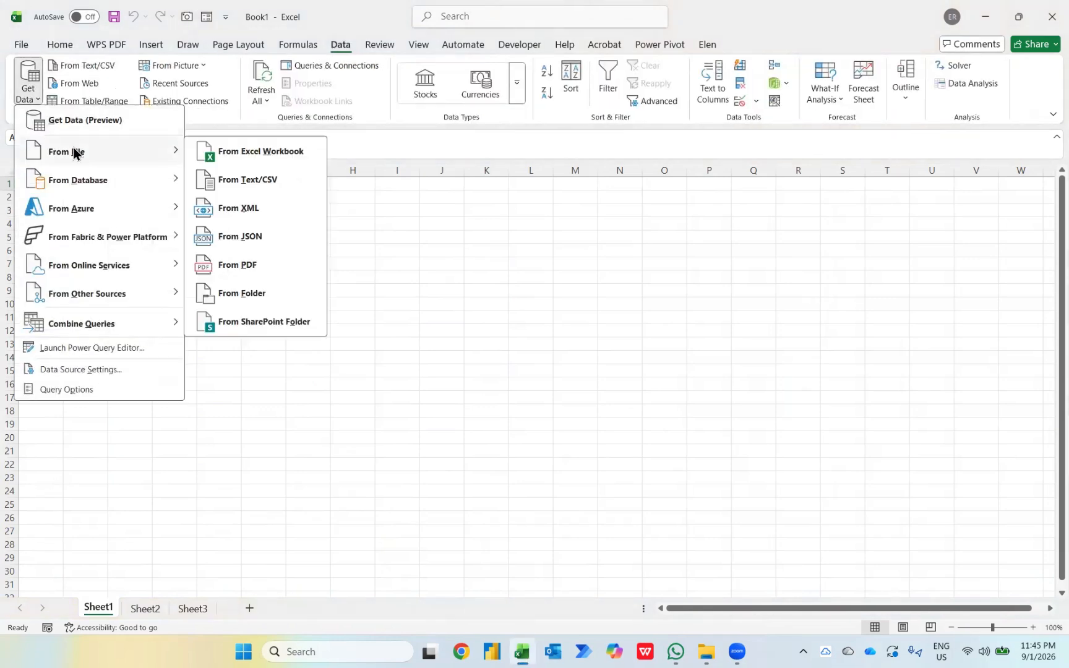
pyautogui.click(235, 158)
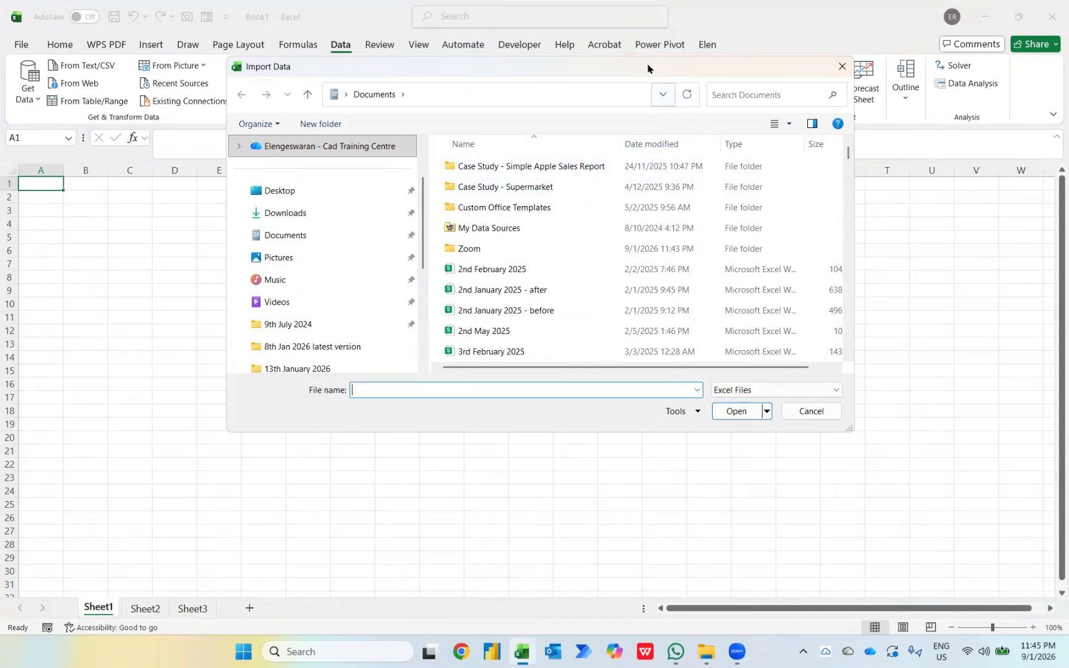
pyautogui.moveTo(648, 66); pyautogui.dragTo(748, 181)
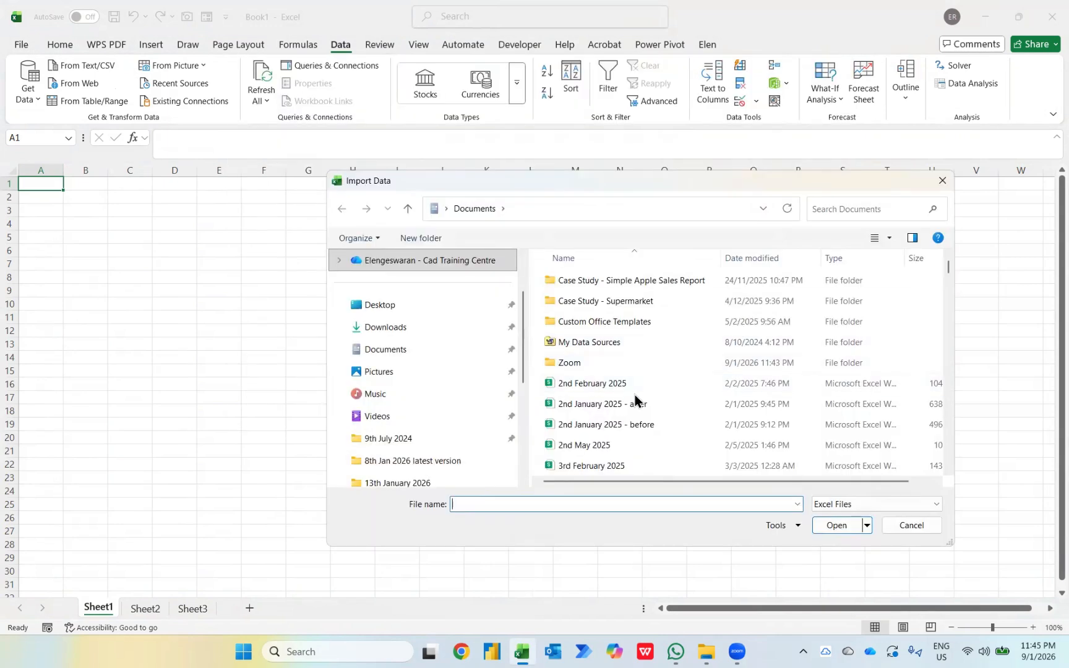
pyautogui.scroll(-1, 635, 399)
pyautogui.scroll(-1, 634, 399)
pyautogui.click(366, 265)
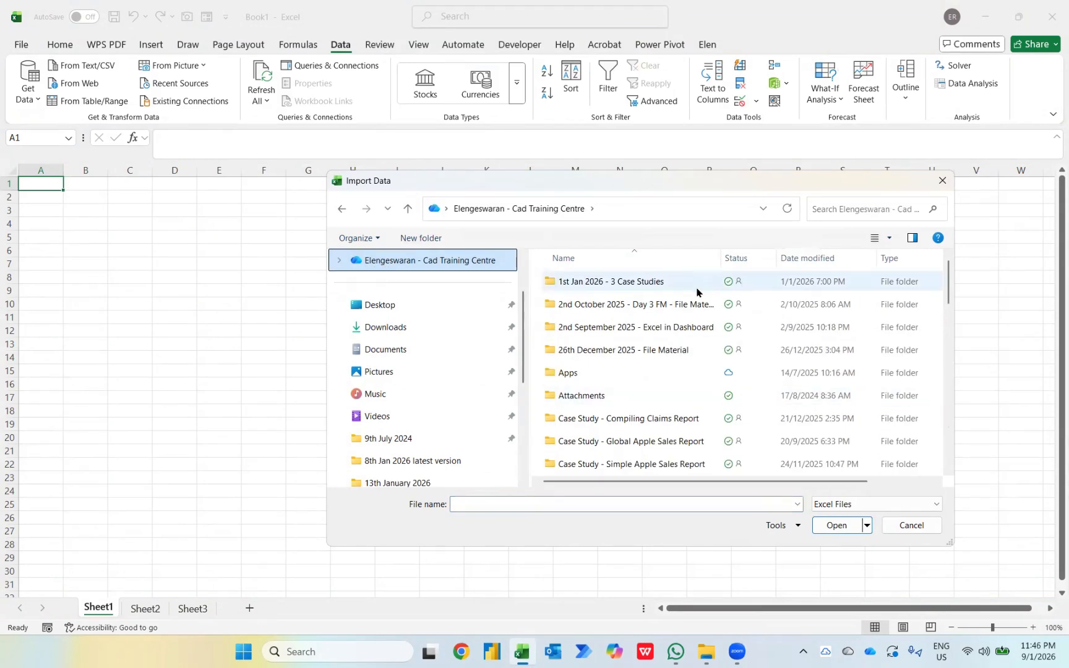
pyautogui.scroll(-1, 704, 359)
pyautogui.scroll(-8, 704, 360)
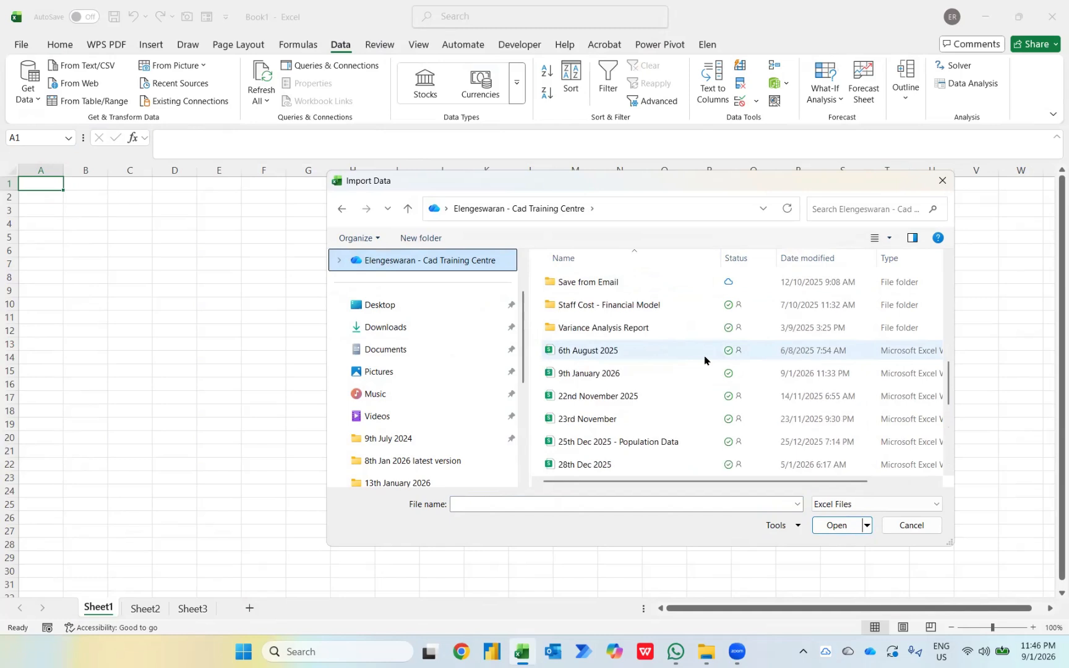
pyautogui.click(606, 381)
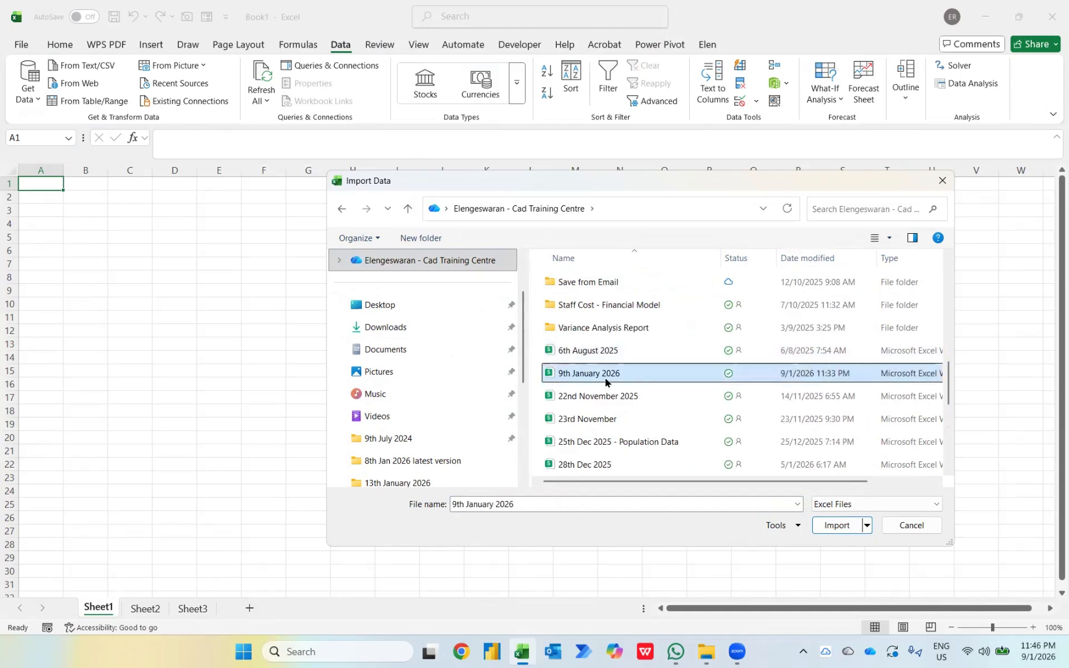
pyautogui.click(834, 526)
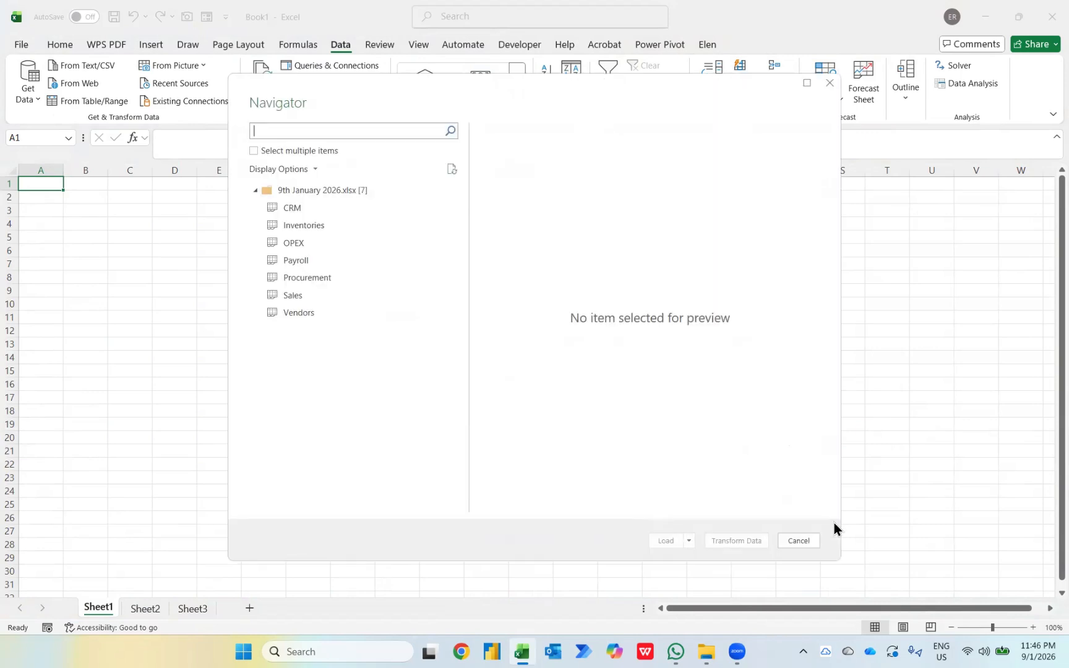
# Select the Sales, Inventories and CRM sheets together for import and open them for transformation in Power Query Editor
pyautogui.click(254, 151)
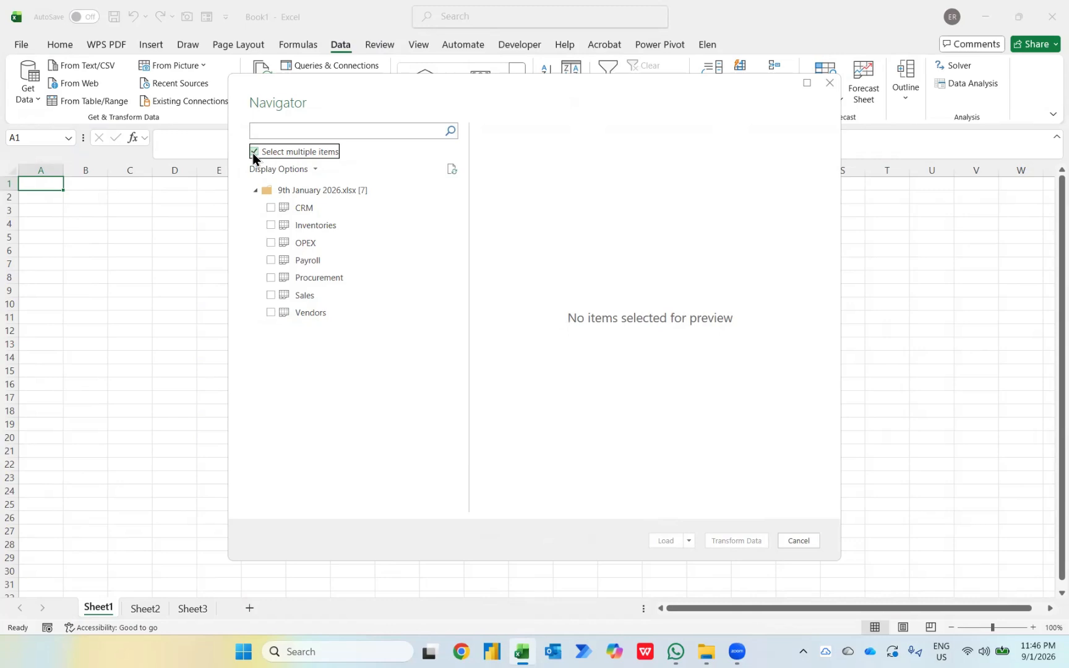
pyautogui.click(269, 295)
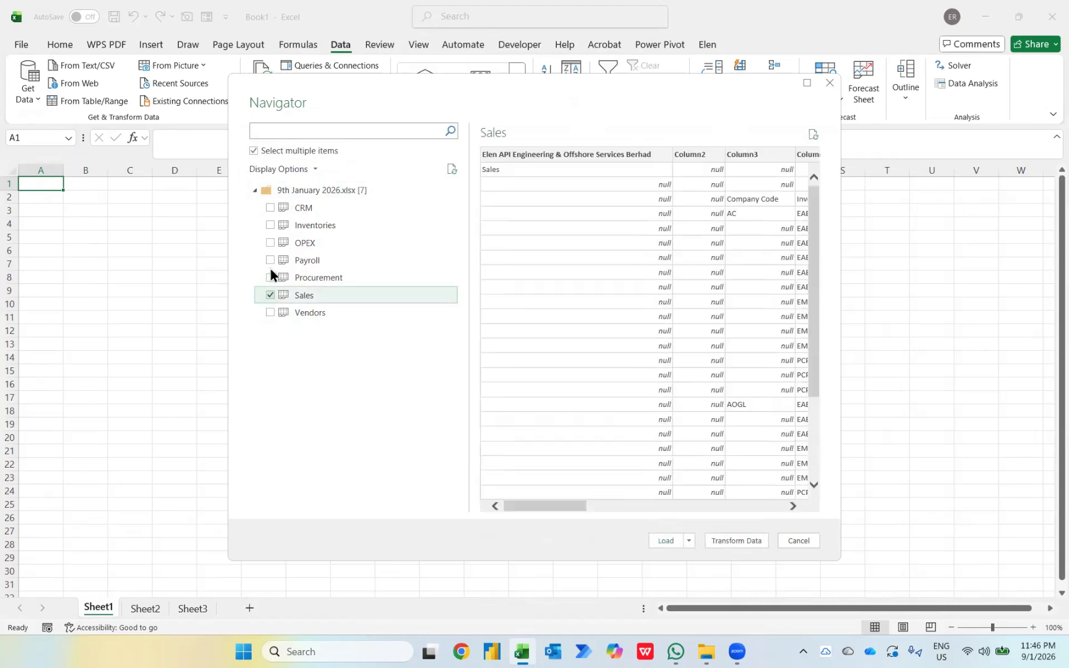
pyautogui.click(270, 225)
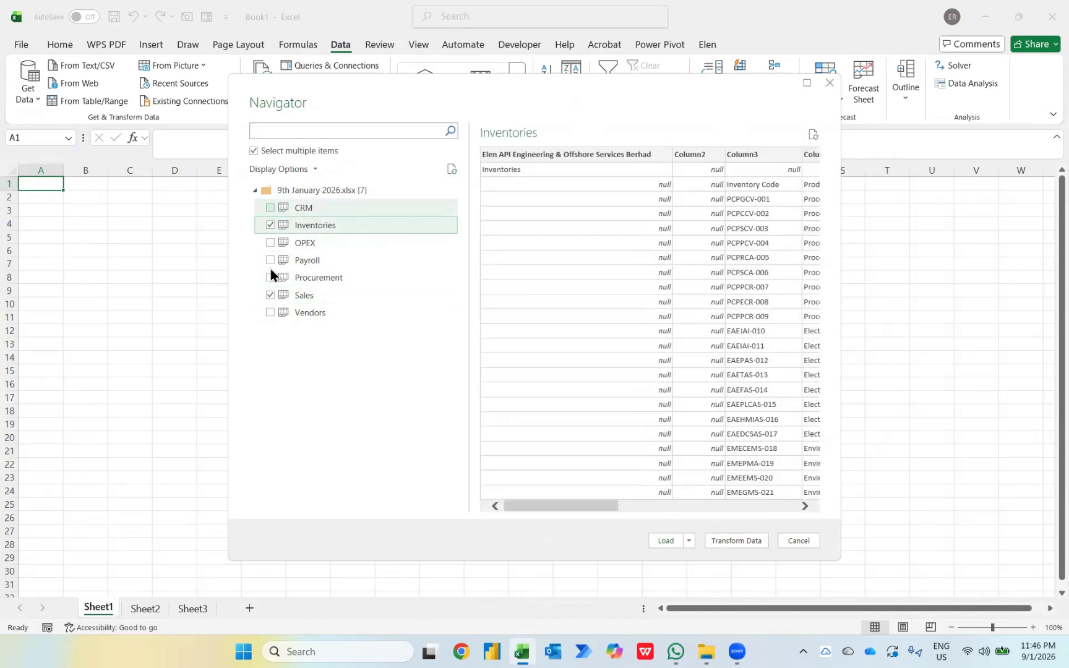
pyautogui.click(270, 207)
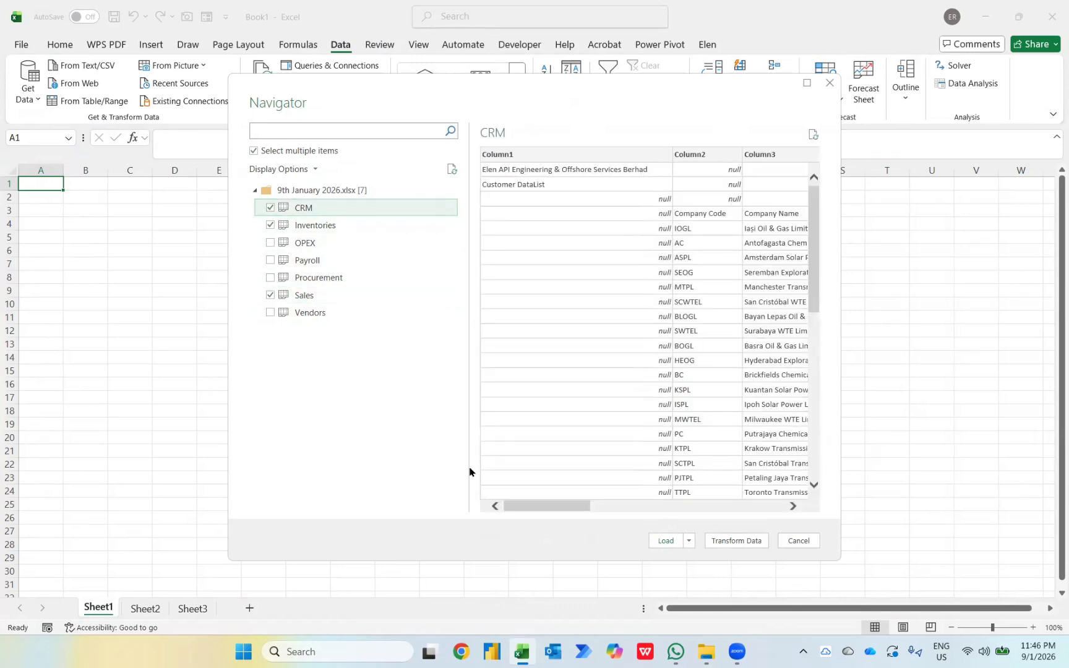
pyautogui.click(738, 543)
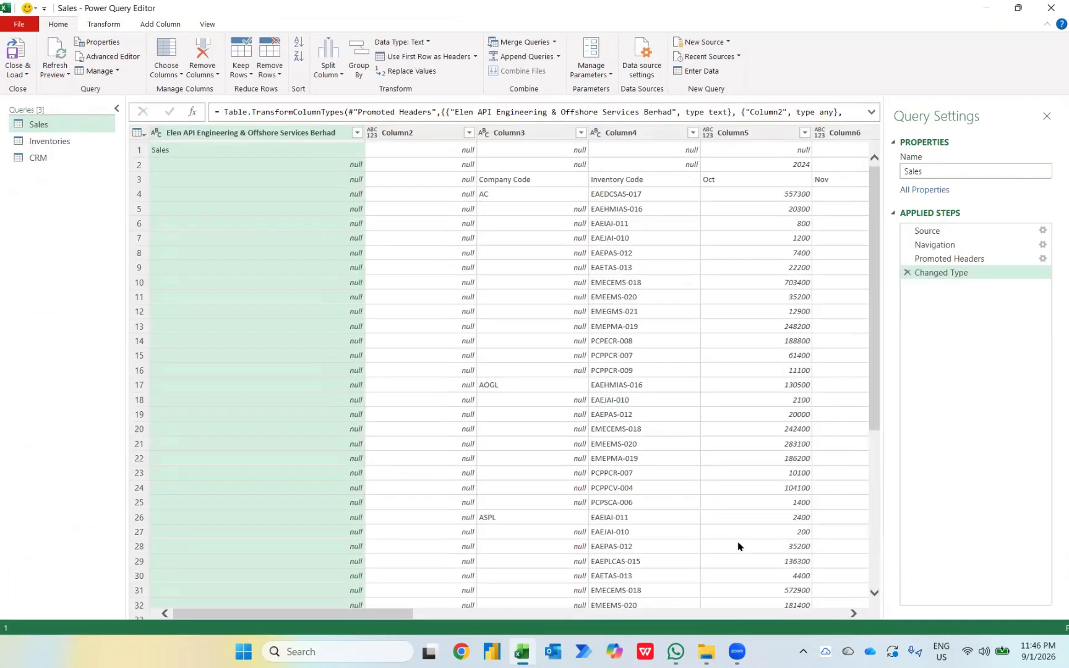
# Remove the first two columns, the company-name column and Column2, from the Inventories query
pyautogui.click(27, 148)
pyautogui.hscroll(5, 508, 436)
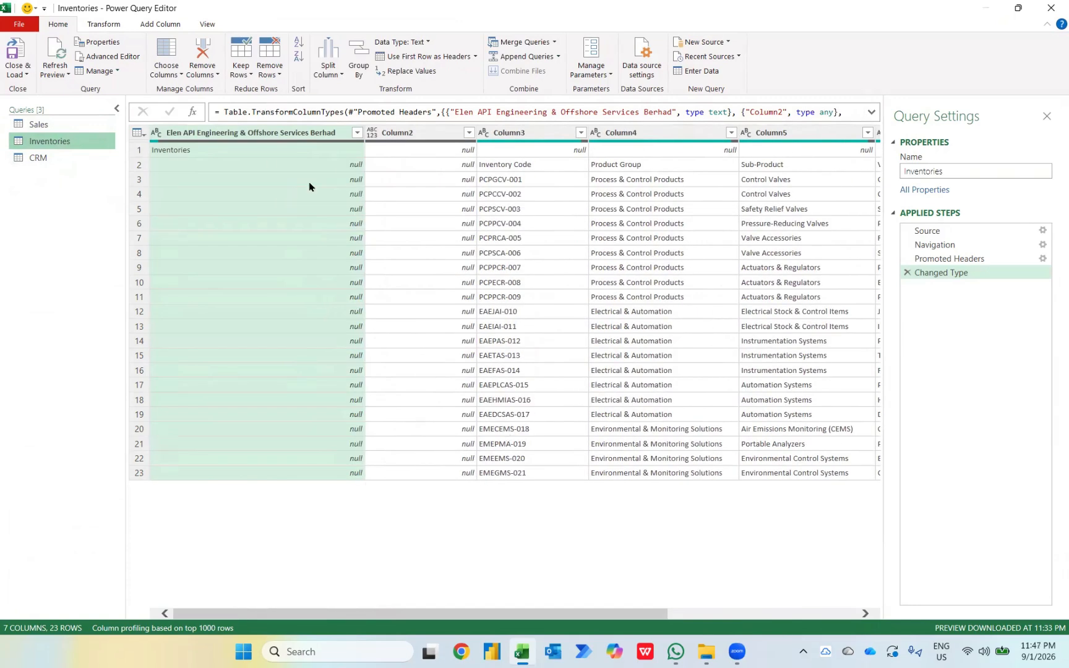
pyautogui.hotkey('shift', 'Right')
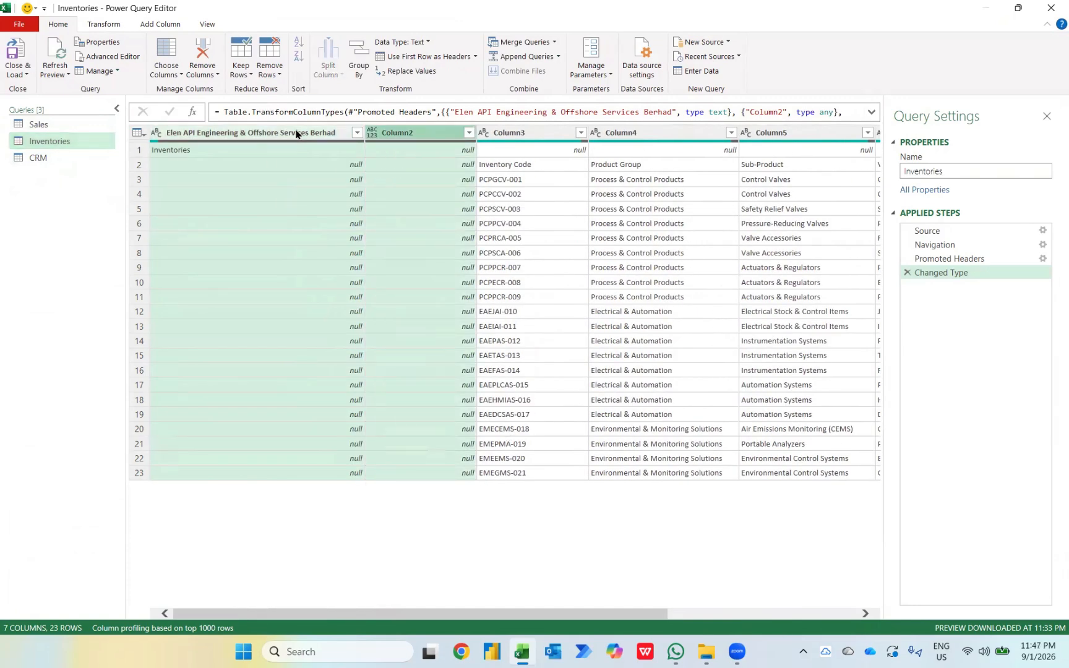
pyautogui.press('Delete')
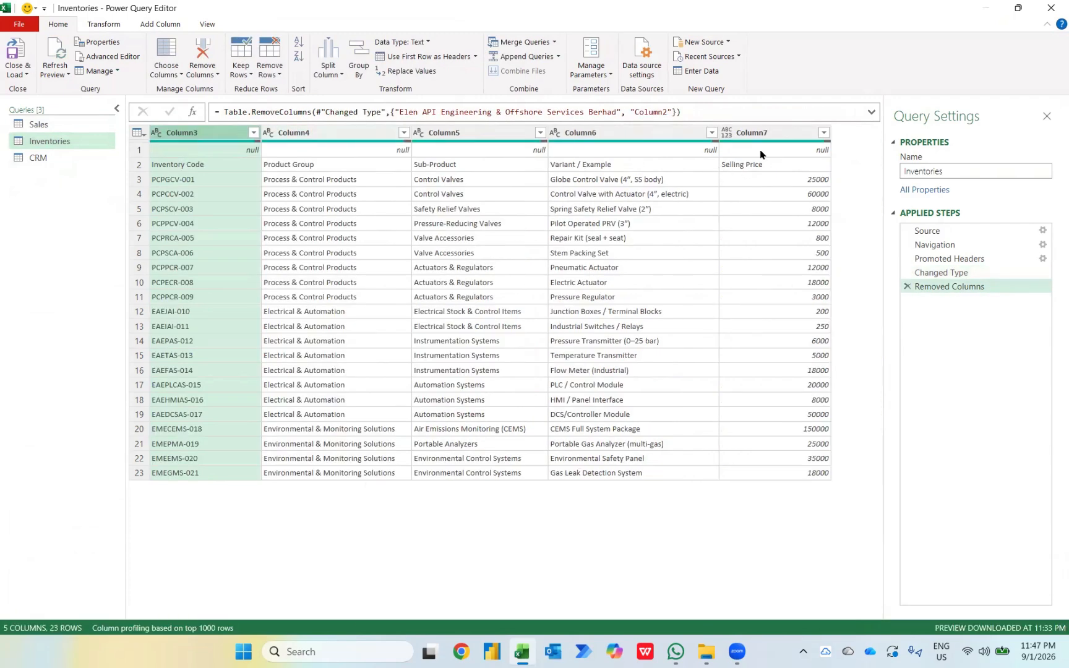
# Remove the top 1 row from the Inventories query and use its first remaining row as headers
pyautogui.click(266, 60)
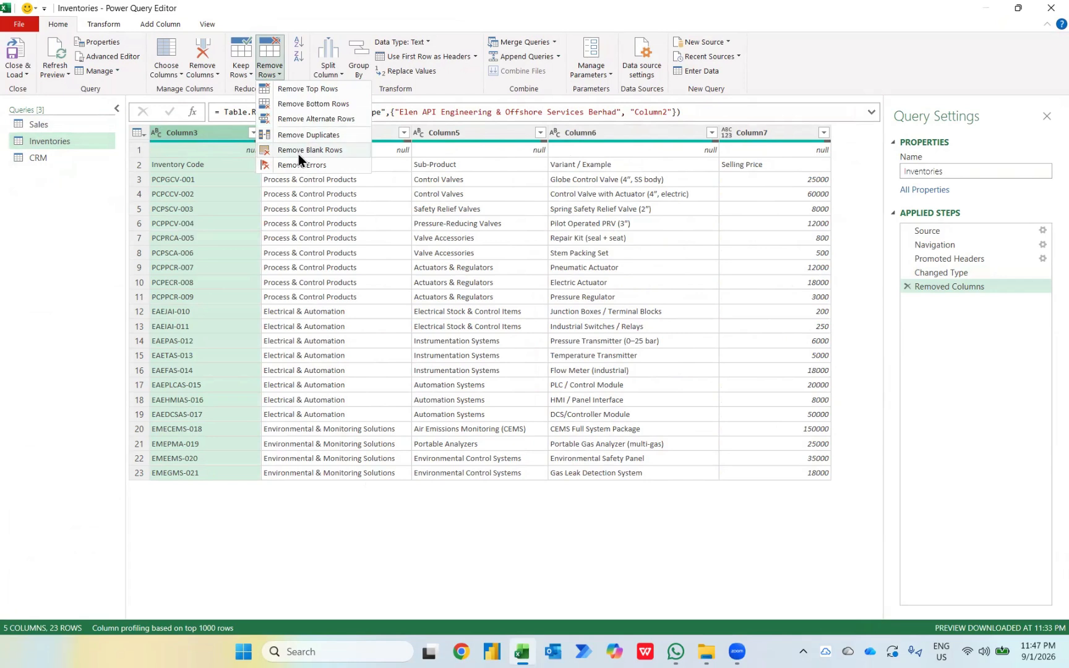
pyautogui.click(308, 86)
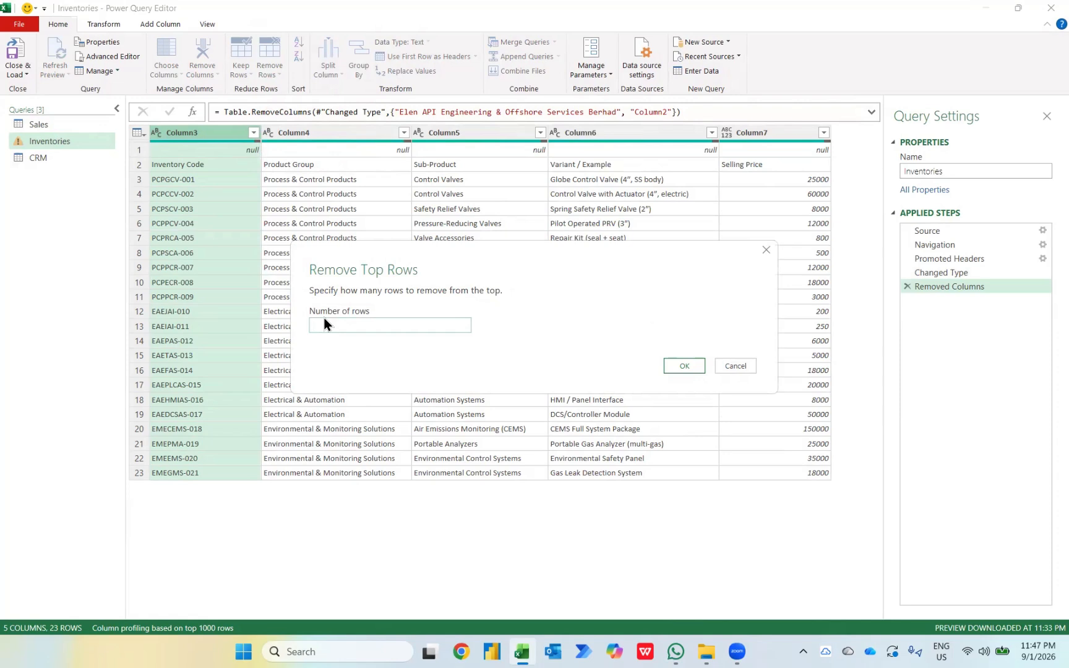
pyautogui.write('1')
pyautogui.click(674, 367)
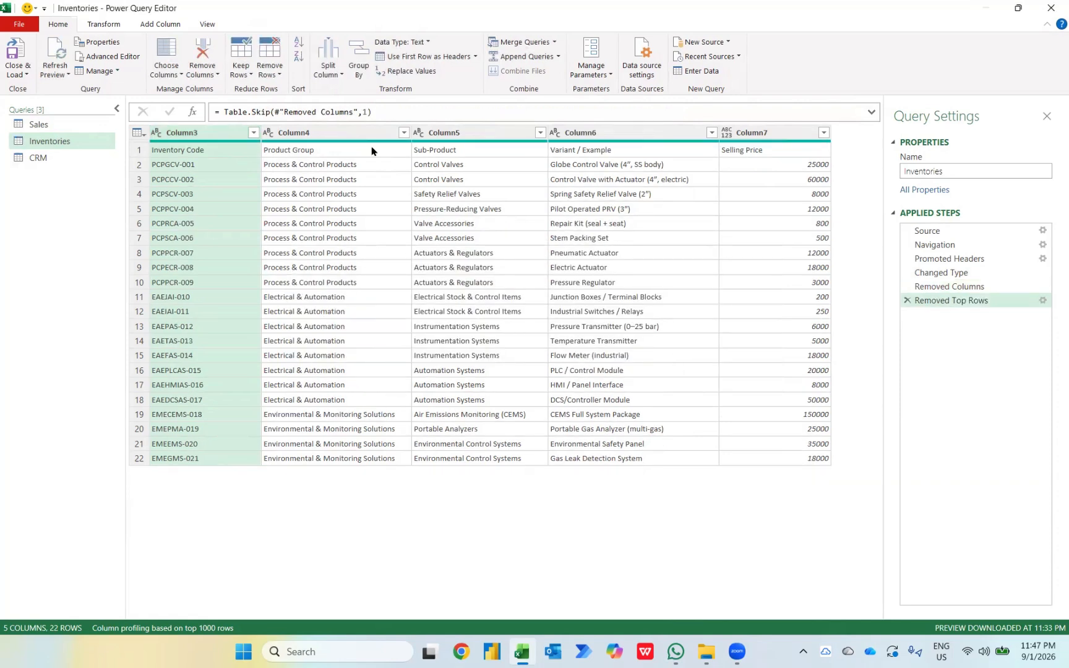
pyautogui.click(393, 57)
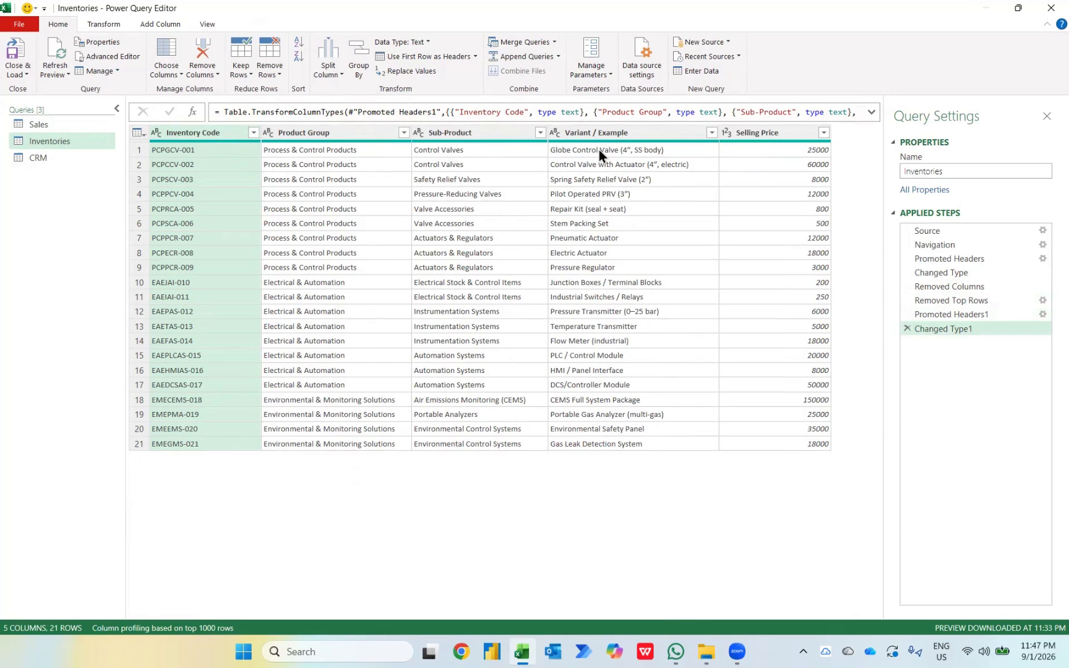
# Remove Column1 from the CRM query
pyautogui.click(43, 156)
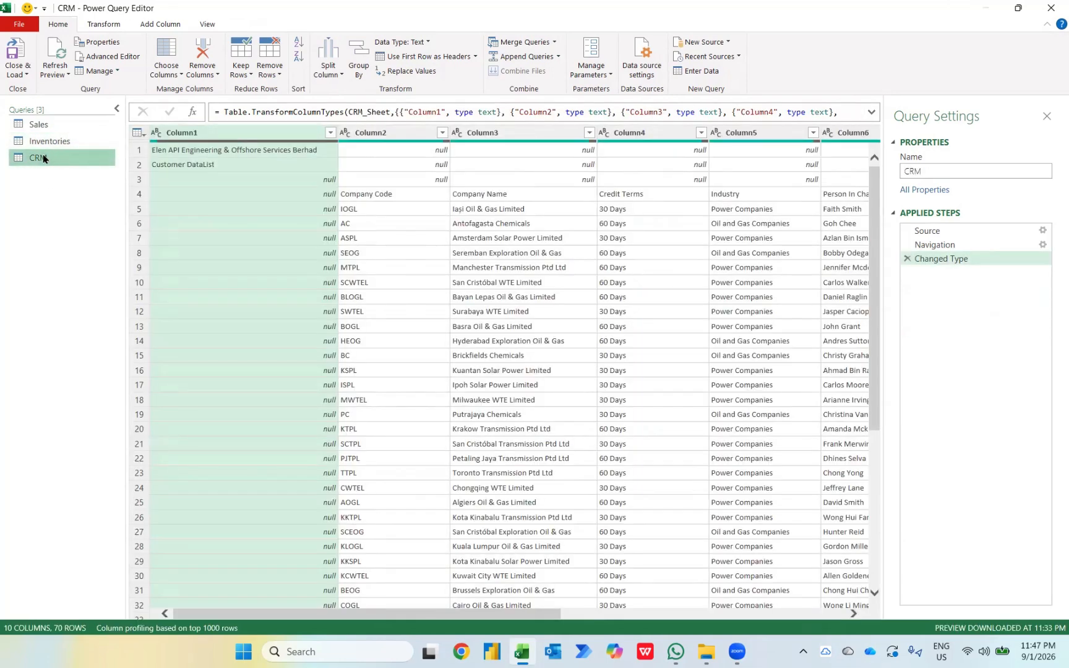
pyautogui.click(206, 137)
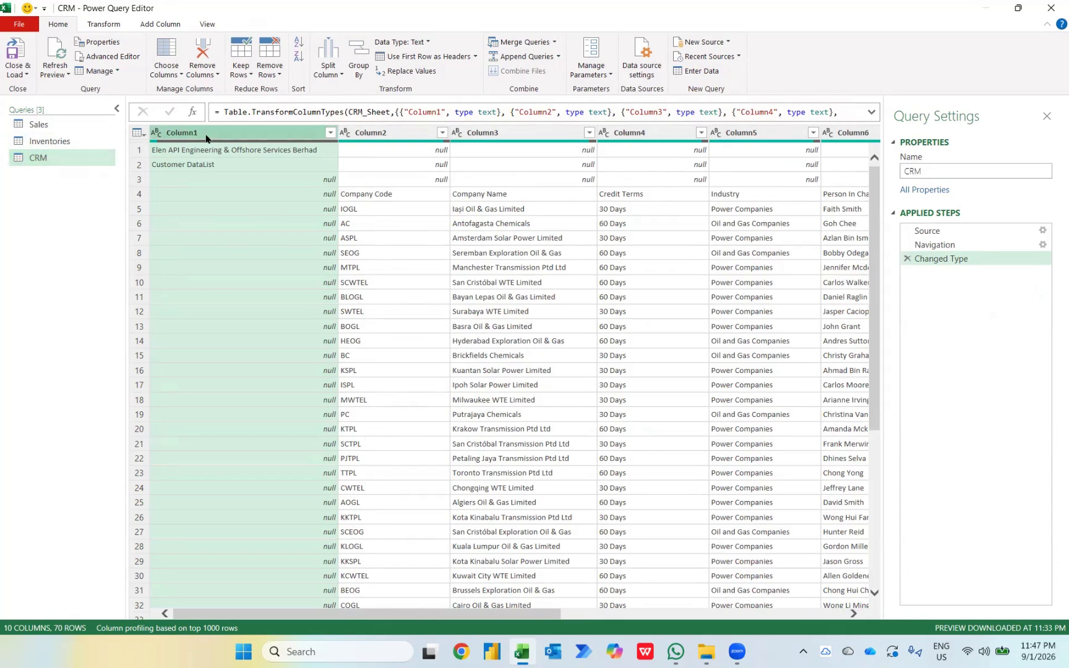
pyautogui.press('Delete')
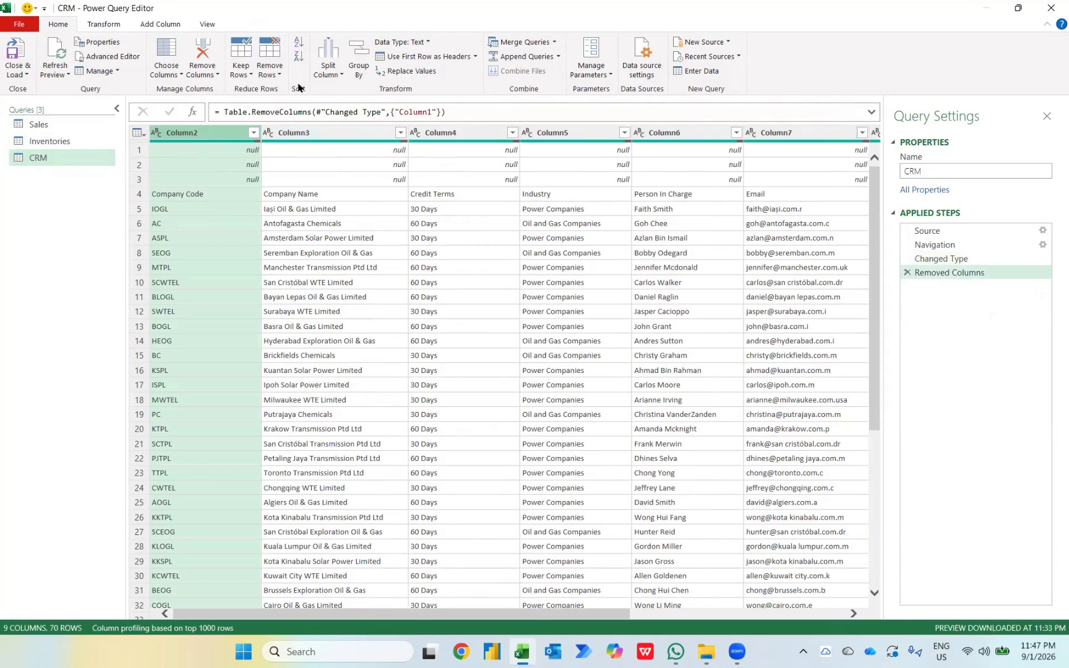
# Remove the top 3 rows from the CRM query and use its first remaining row as headers
pyautogui.click(270, 71)
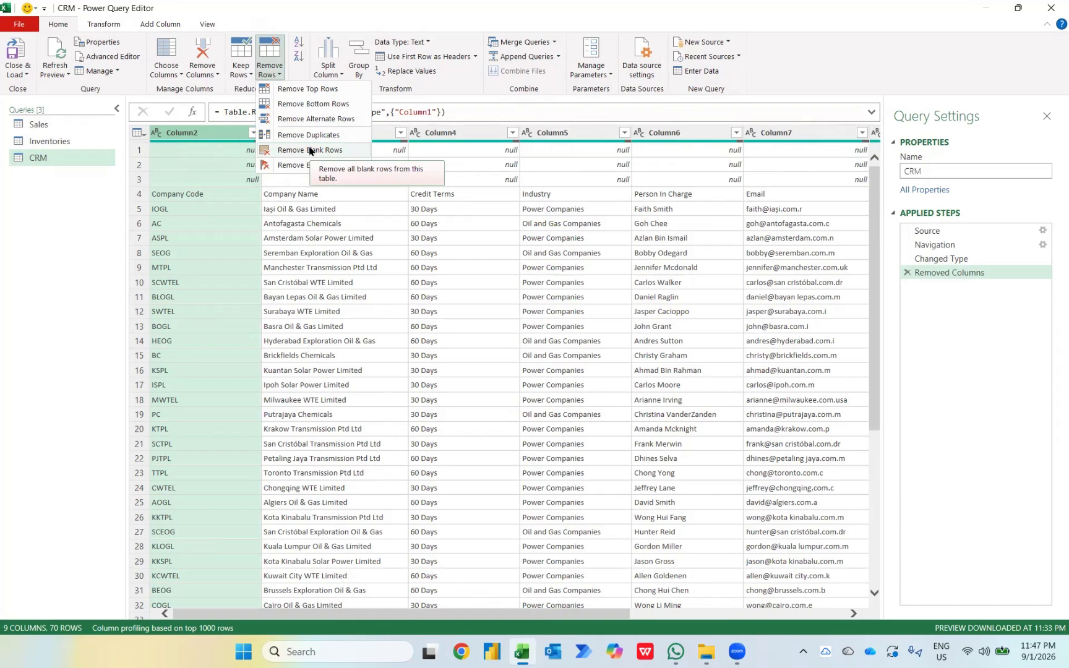
pyautogui.click(293, 89)
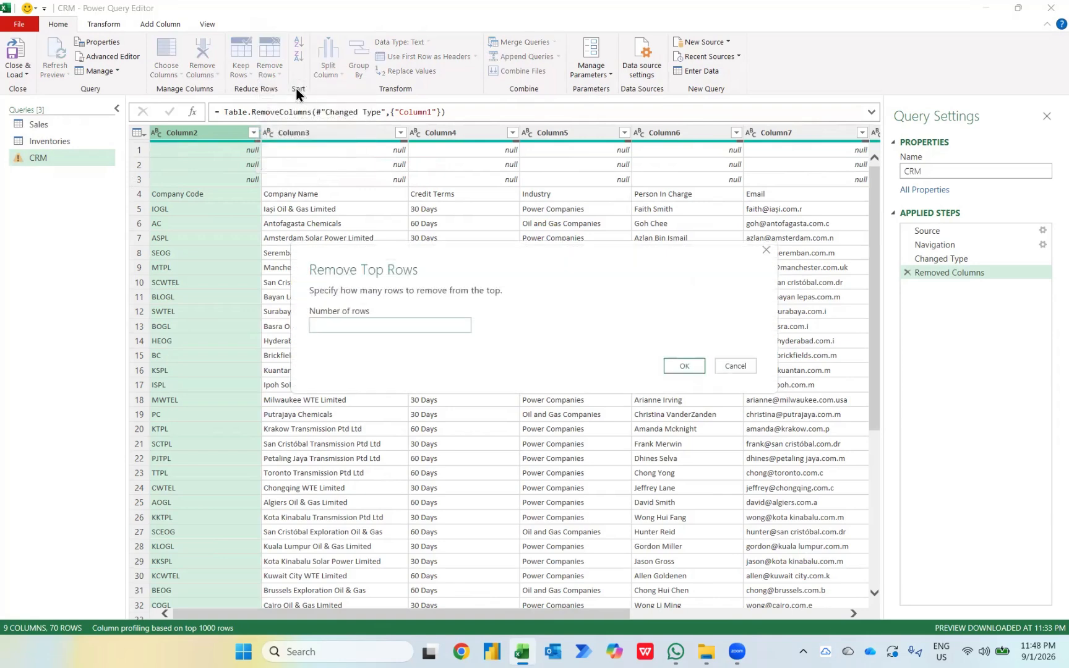
pyautogui.write('3')
pyautogui.click(695, 370)
pyautogui.hscroll(5, 696, 373)
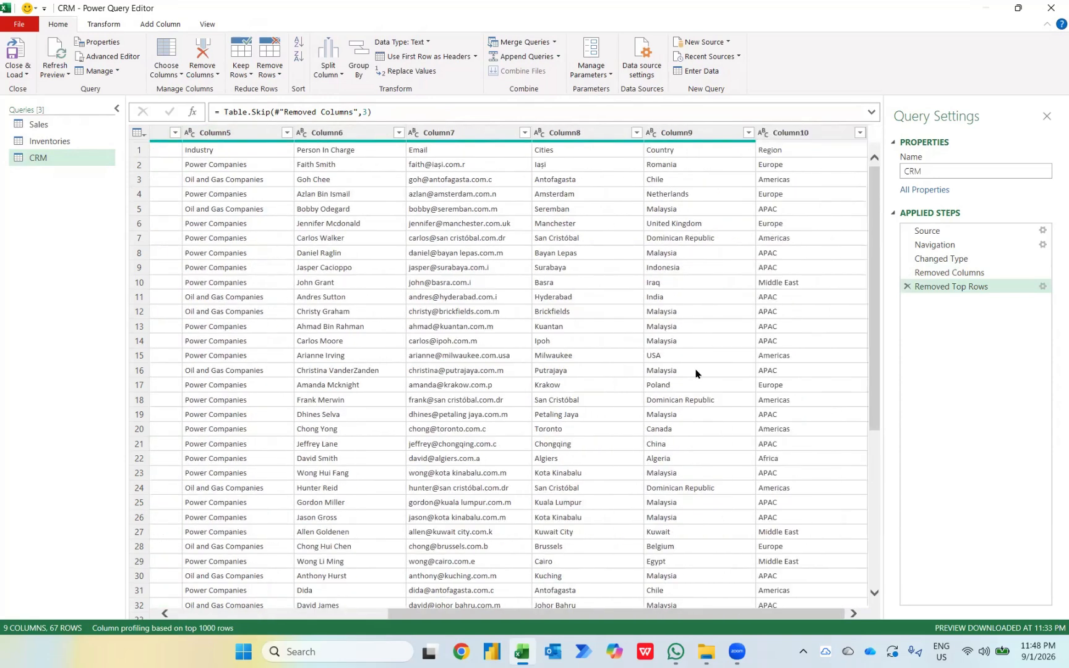
pyautogui.click(432, 57)
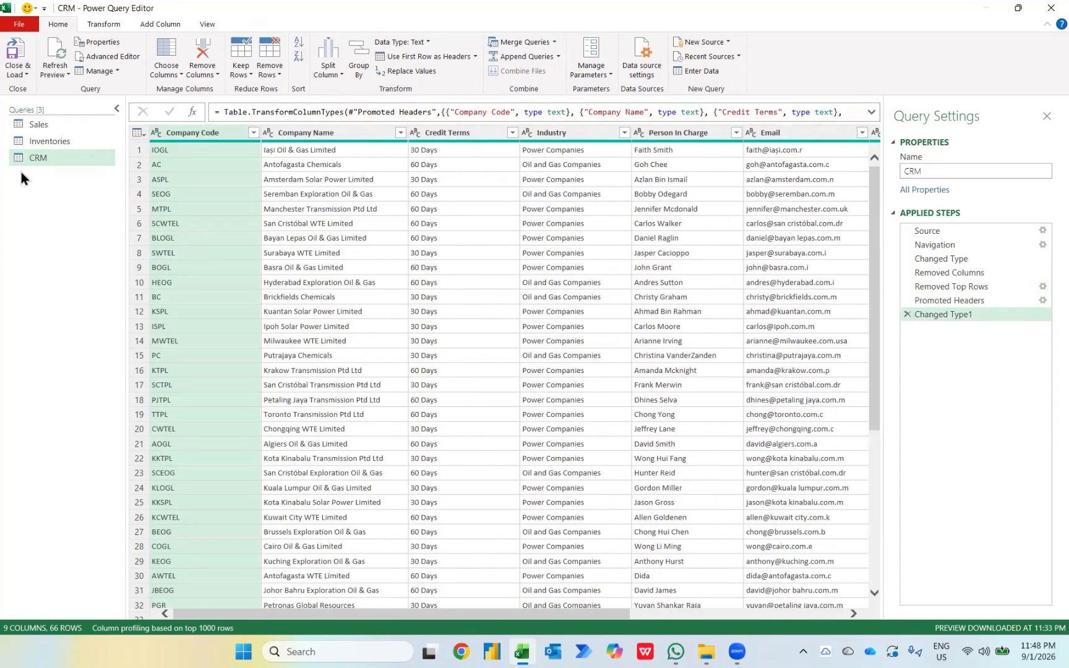
# Remove the company-name column, Column2 and the empty last column, Column17, from the Sales query
pyautogui.click(47, 149)
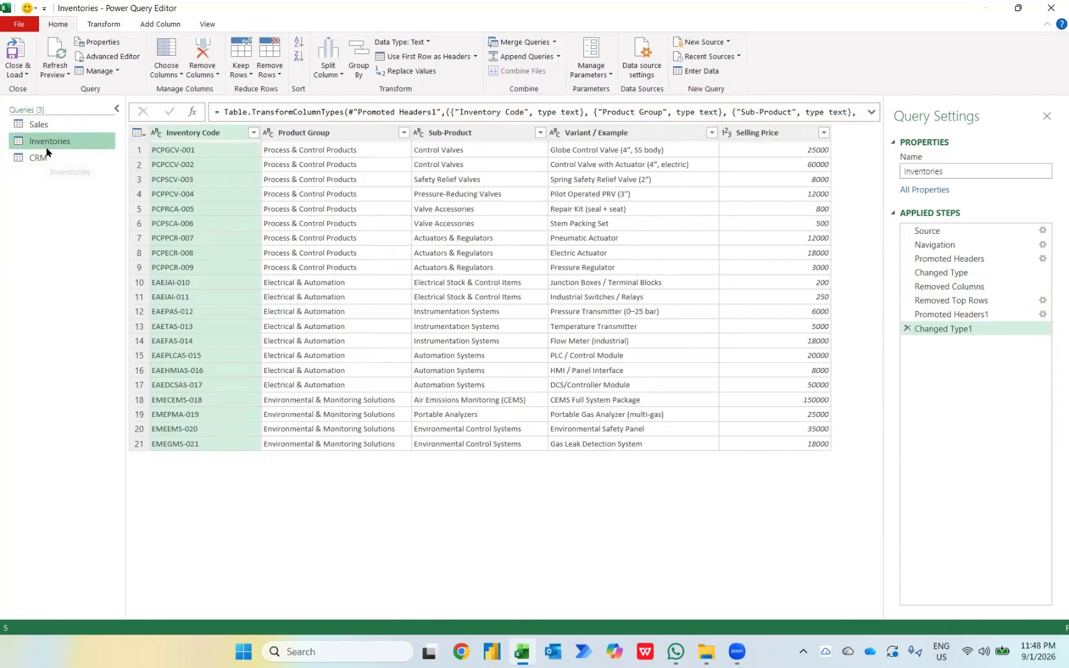
pyautogui.click(35, 126)
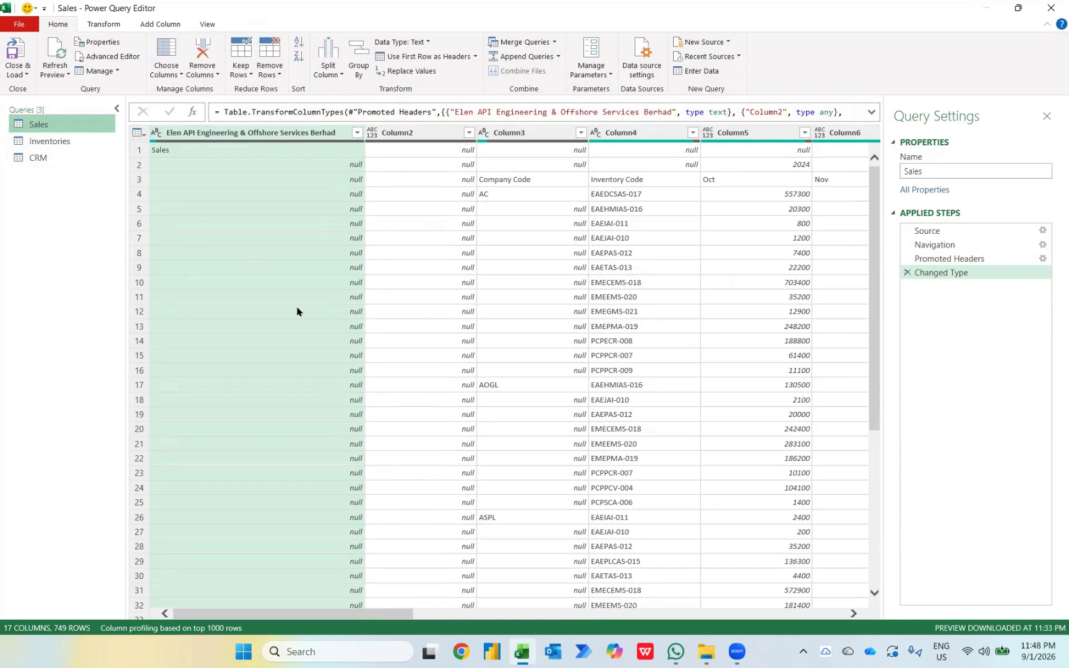
pyautogui.click(249, 134)
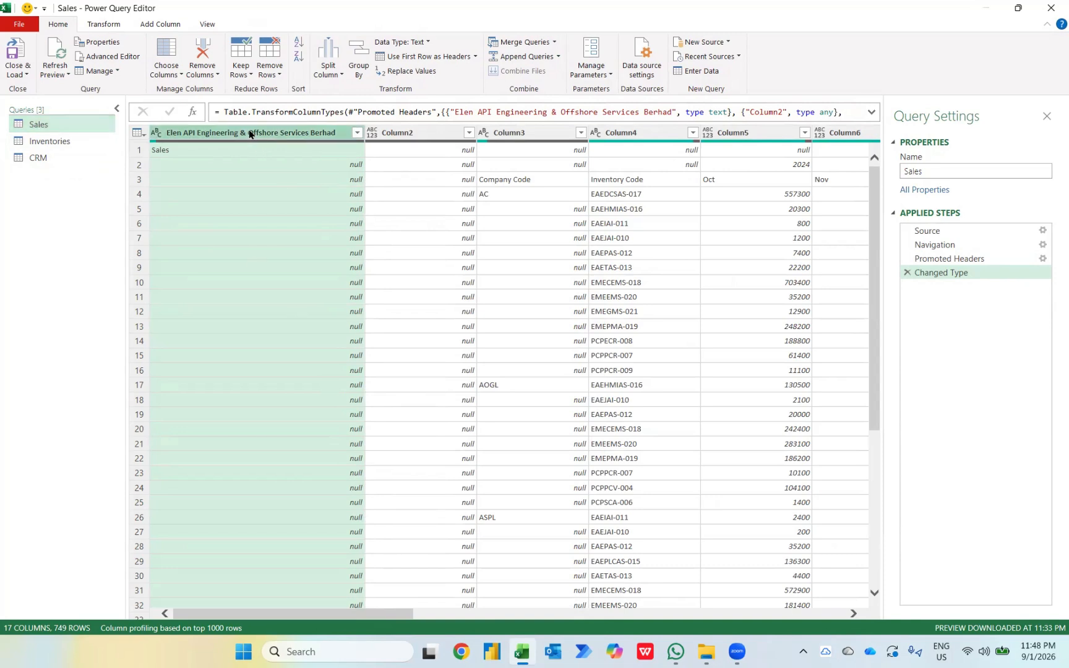
pyautogui.hotkey('shift', 'Right')
pyautogui.press('Delete')
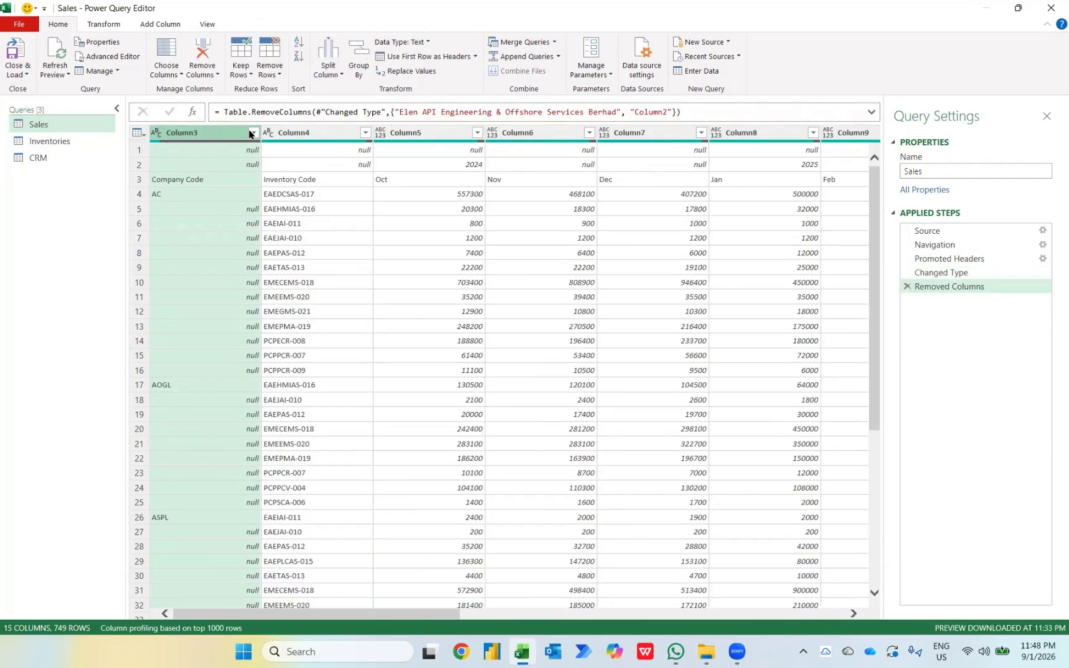
pyautogui.hscroll(10, 761, 194)
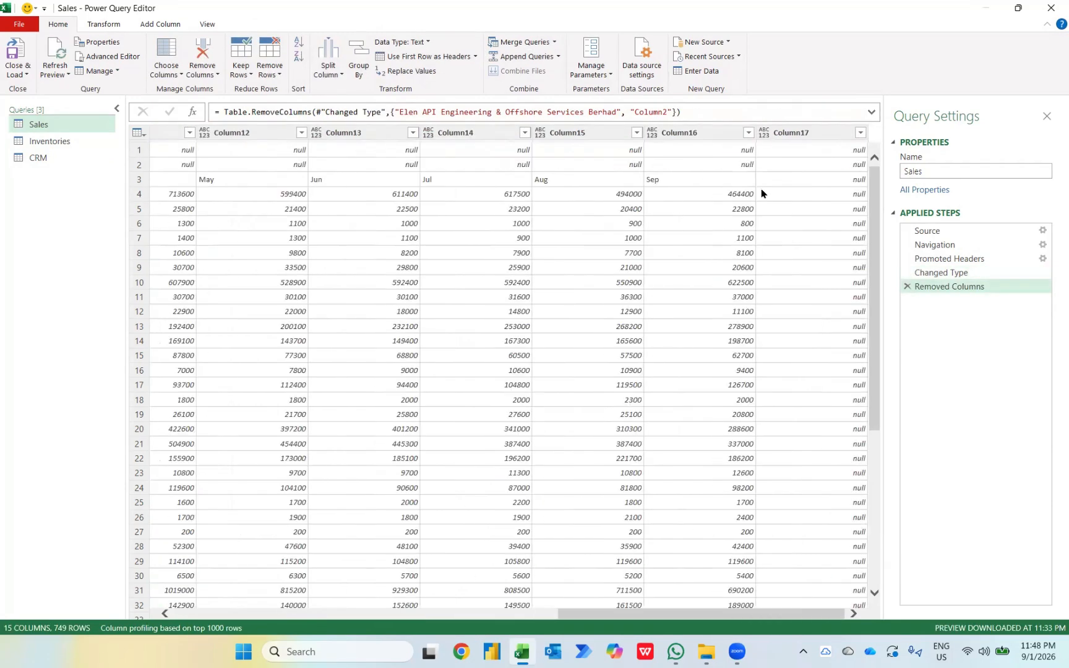
pyautogui.click(817, 128)
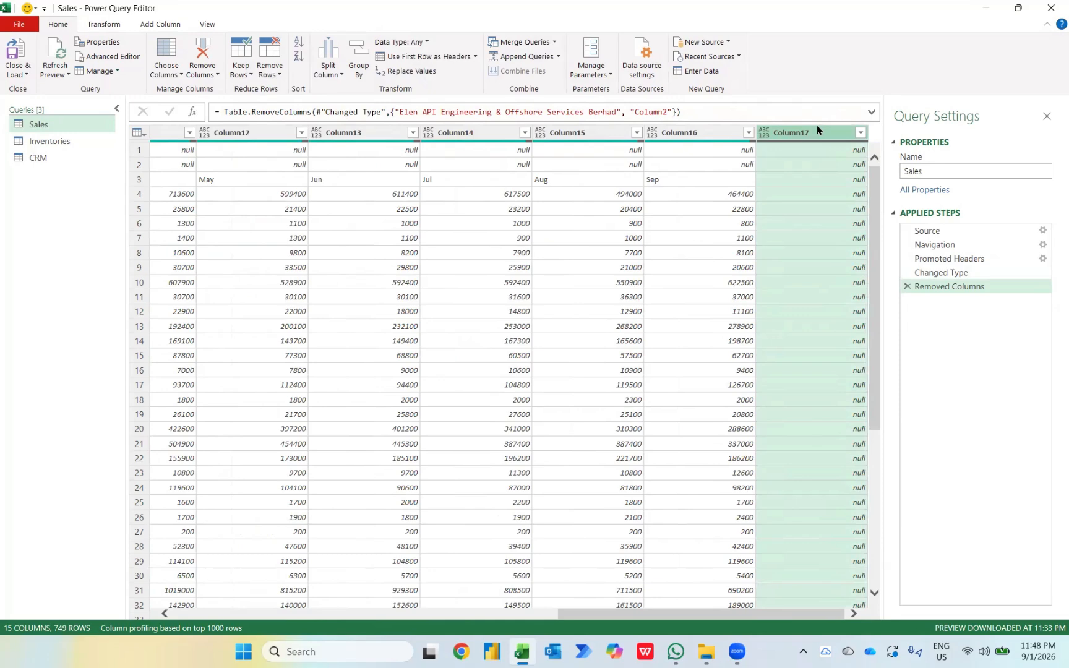
pyautogui.press('Delete')
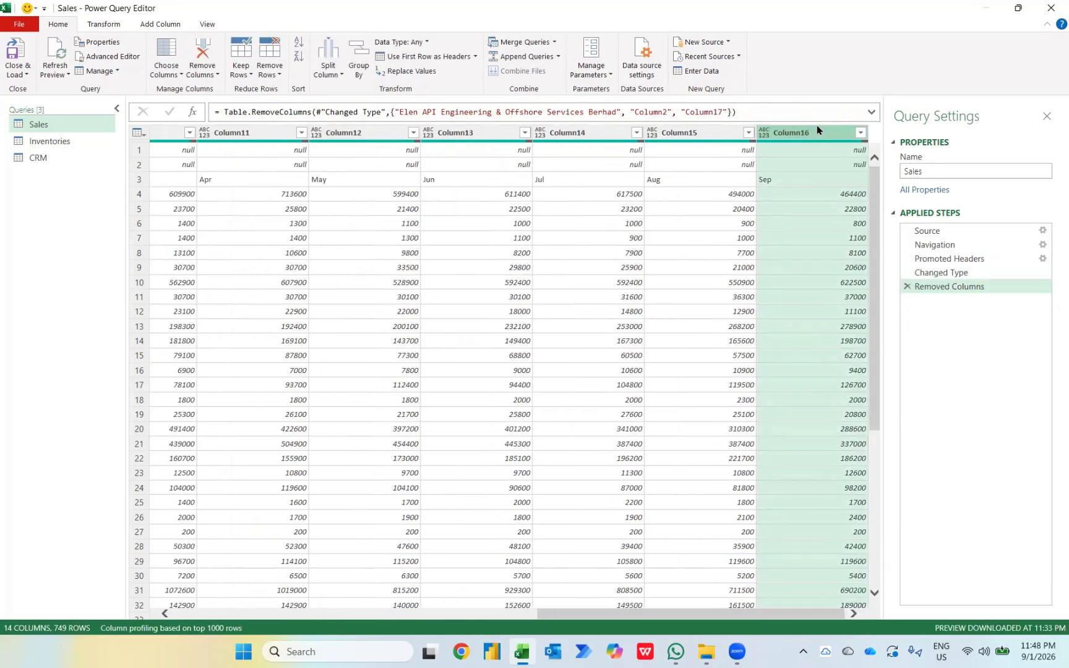
# Return to Column3 of the Sales query and fill its company codes down into the blank cells
pyautogui.hscroll(-6, 711, 427)
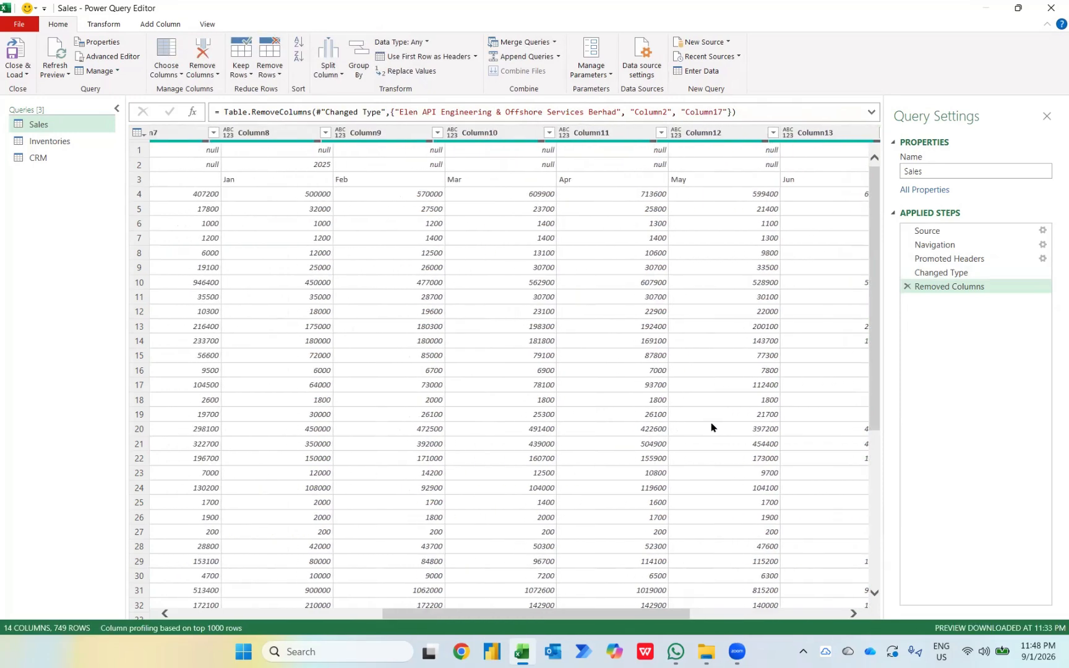
pyautogui.hscroll(-2, 711, 427)
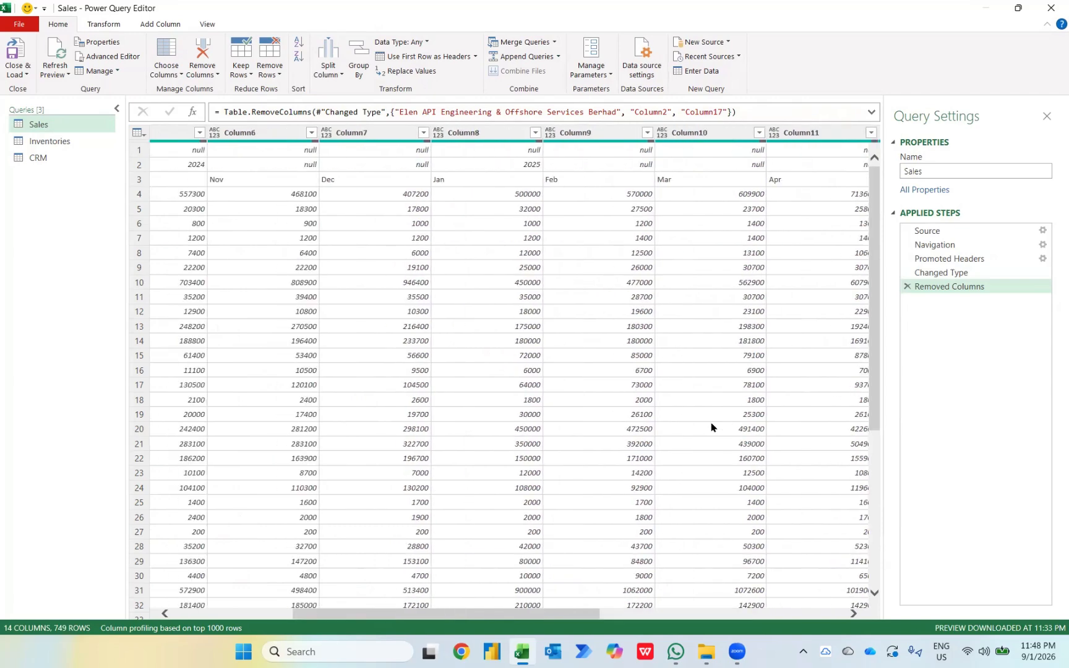
pyautogui.hotkey('ctrl', 'g')
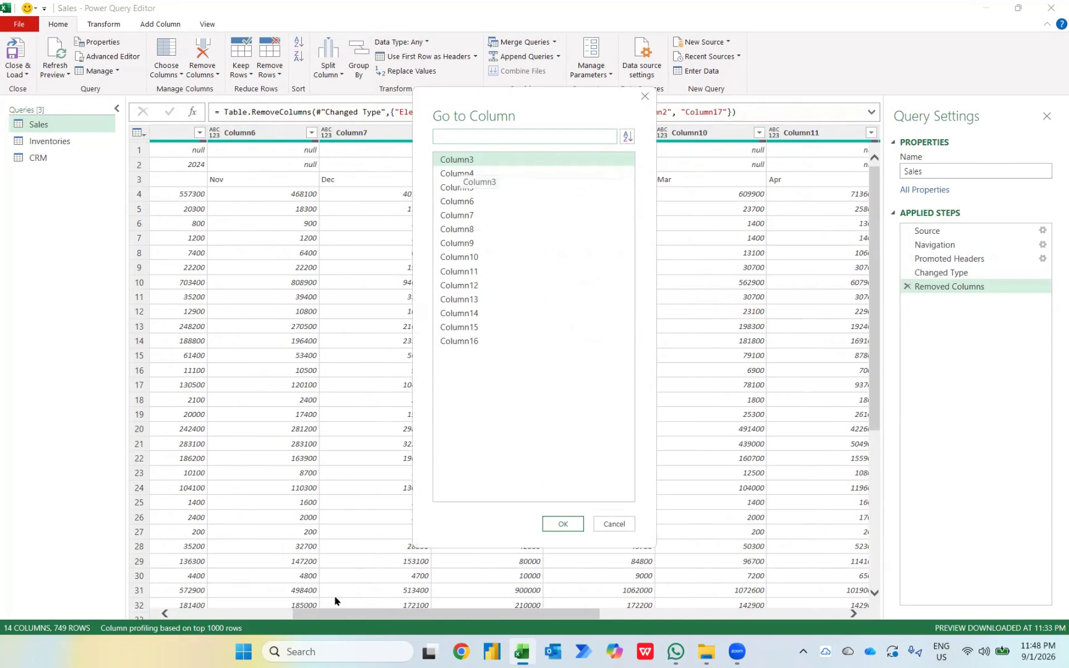
pyautogui.click(570, 525)
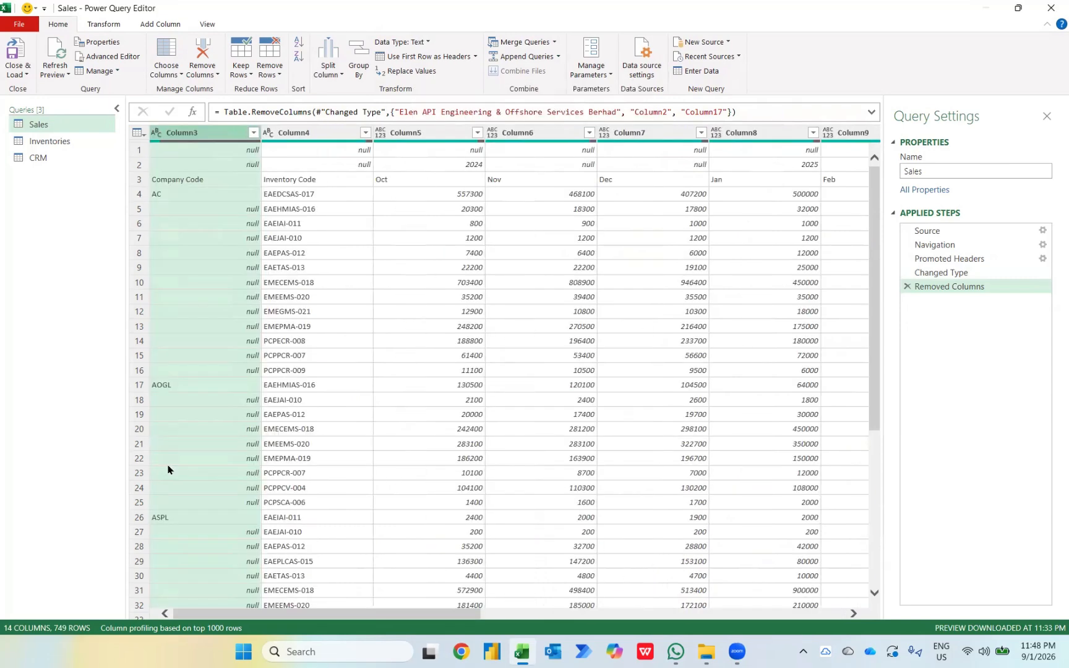
pyautogui.rightClick(207, 138)
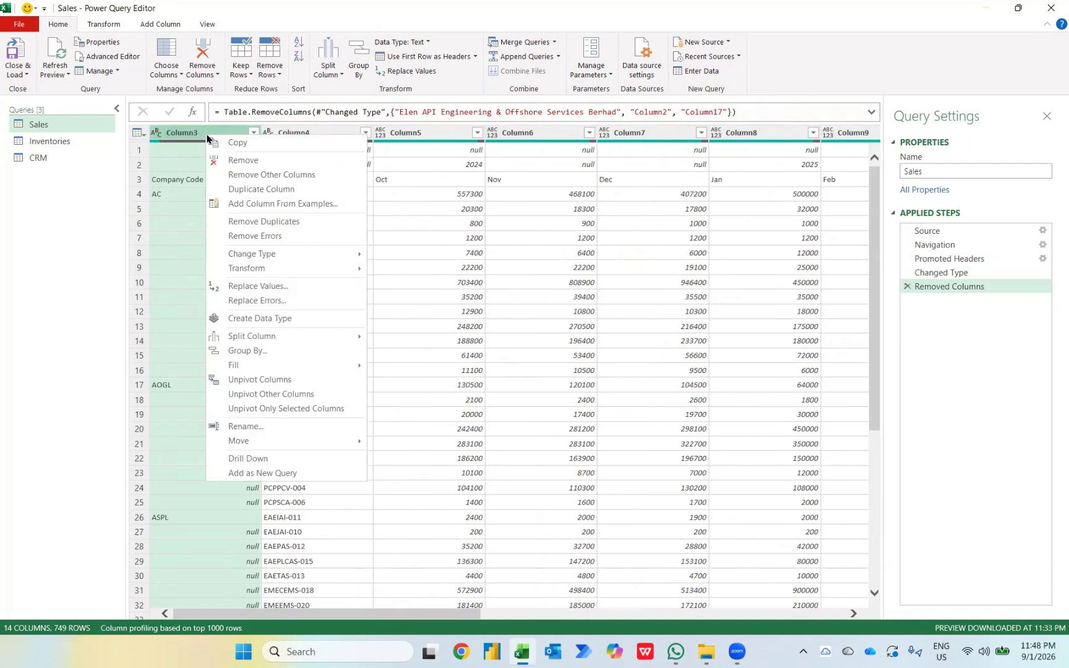
pyautogui.moveTo(281, 365)
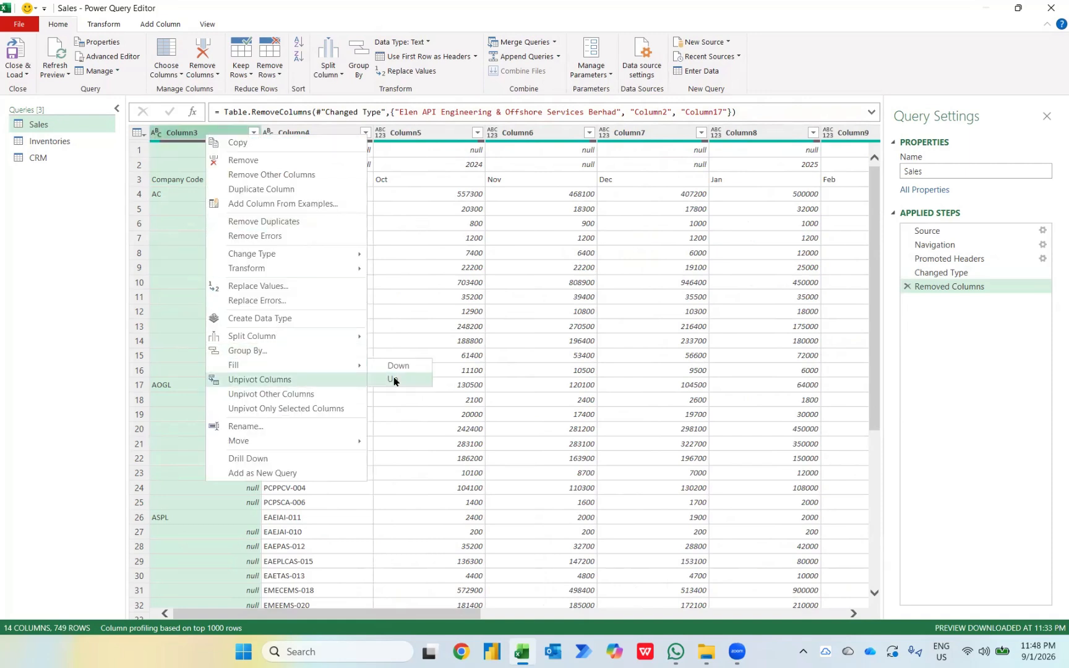
pyautogui.click(397, 367)
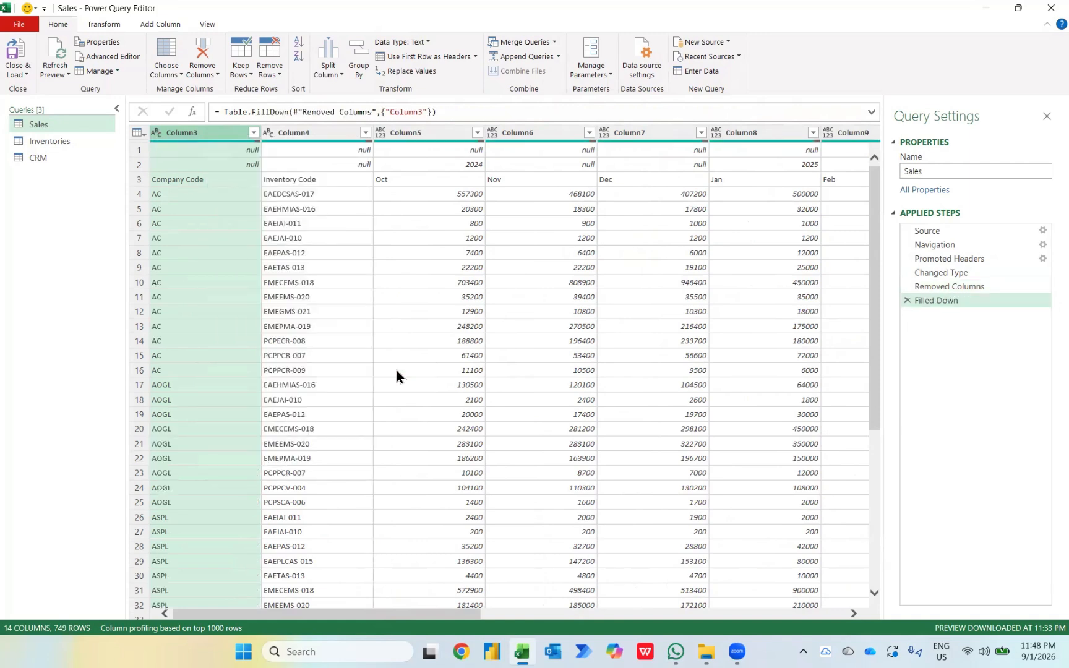
# Transpose the Sales query's table so the years and months run down the rows
pyautogui.click(138, 166)
pyautogui.click(137, 180)
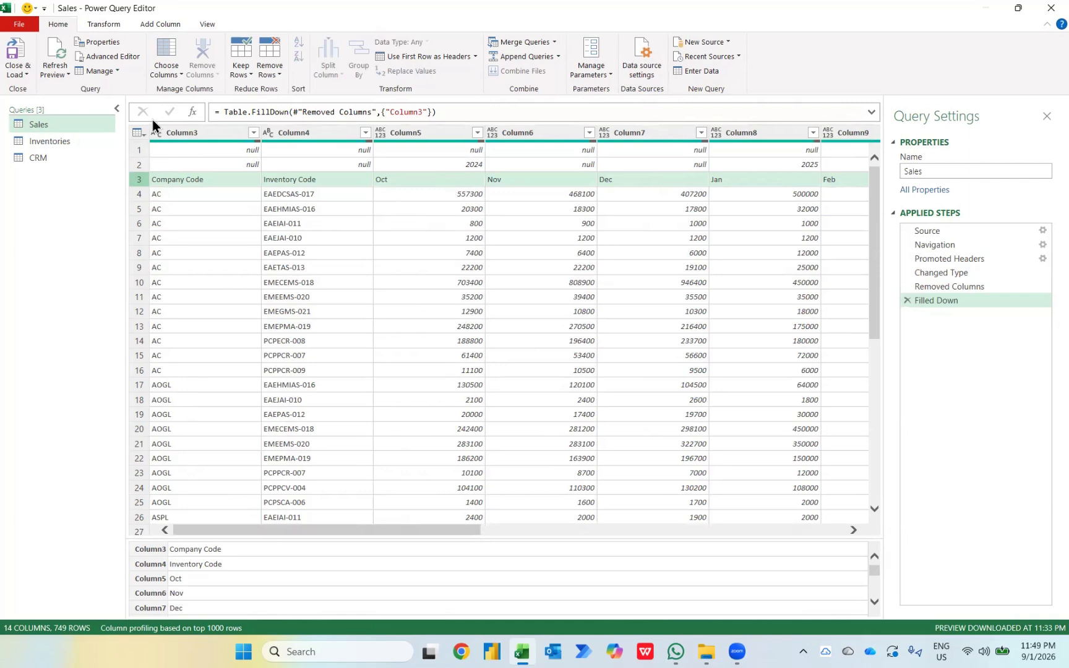
pyautogui.click(112, 28)
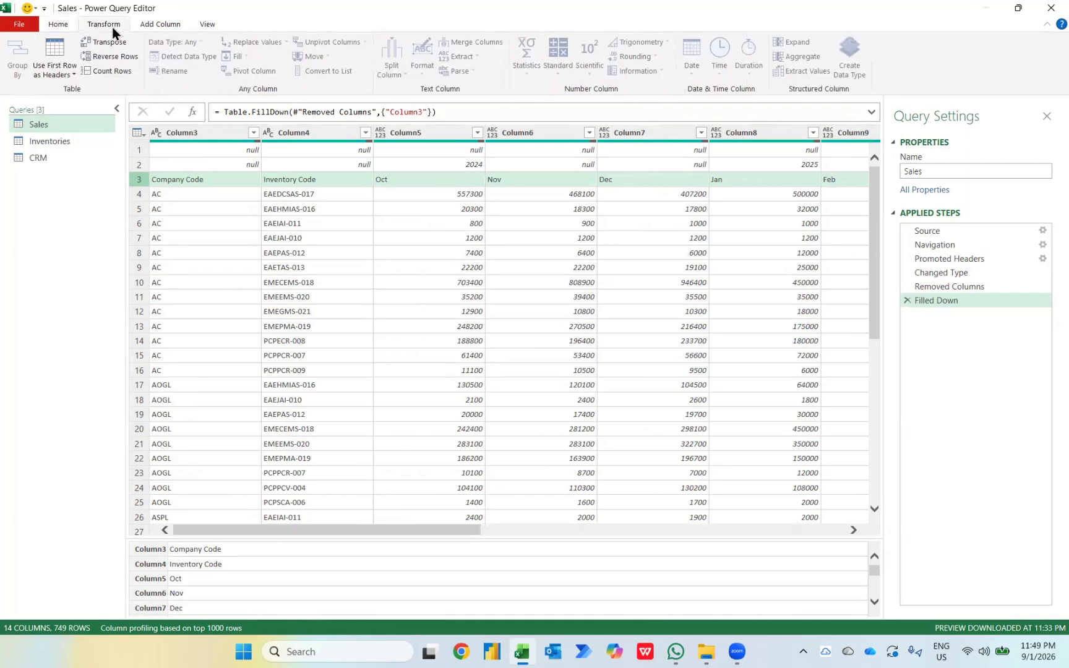
pyautogui.click(105, 43)
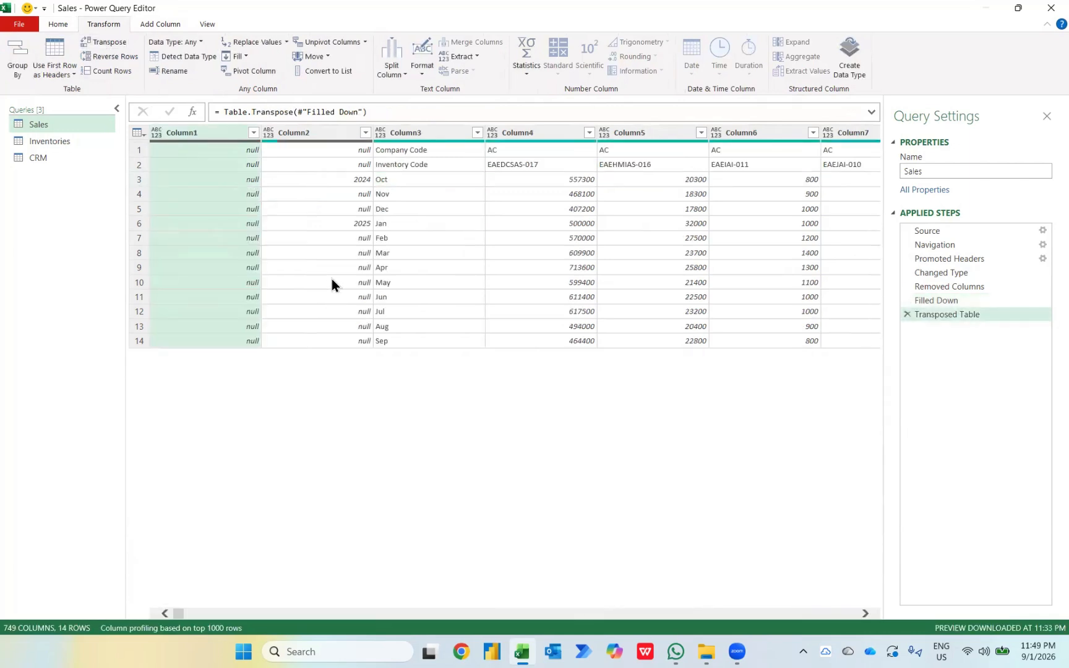
# Fill the years in Column2 of the transposed Sales query down into the blank cells
pyautogui.click(325, 138)
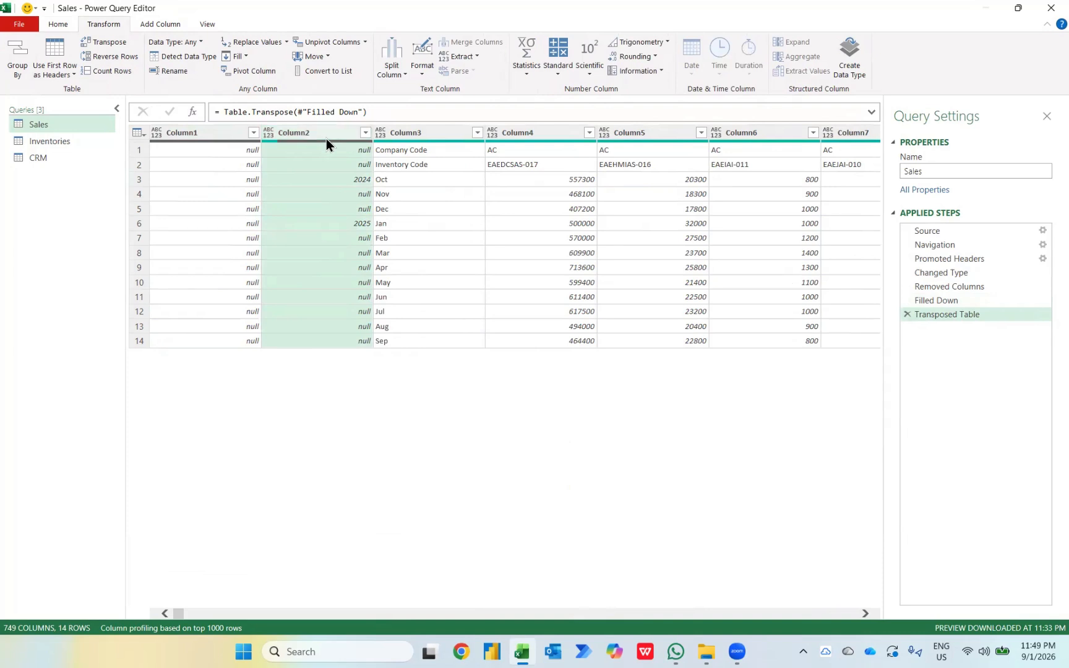
pyautogui.rightClick(325, 139)
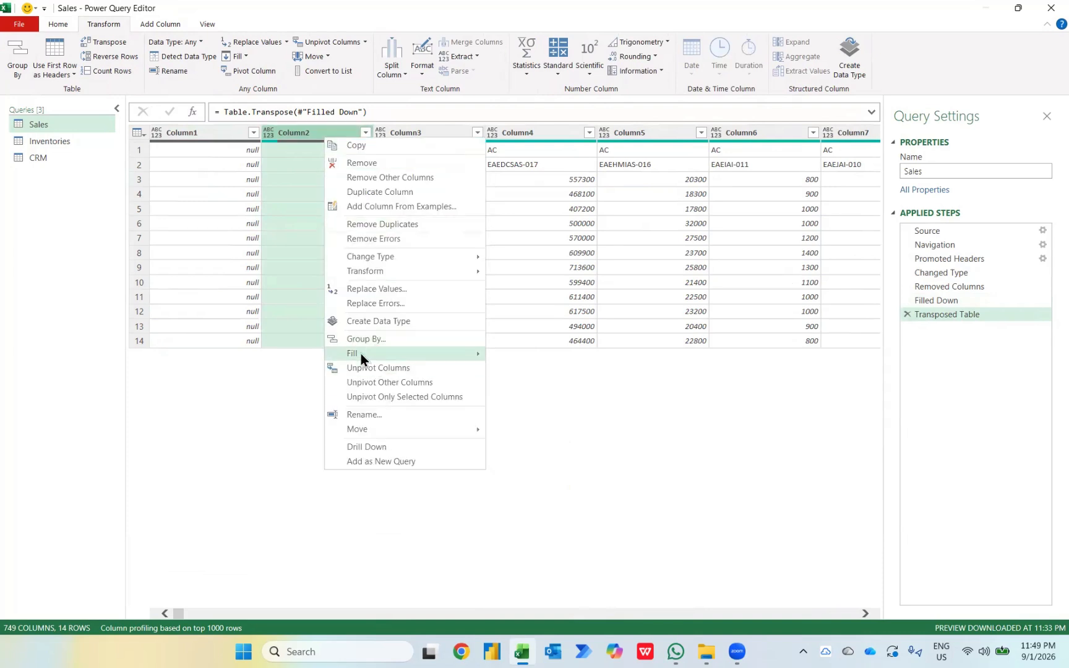
pyautogui.moveTo(456, 354)
pyautogui.click(491, 353)
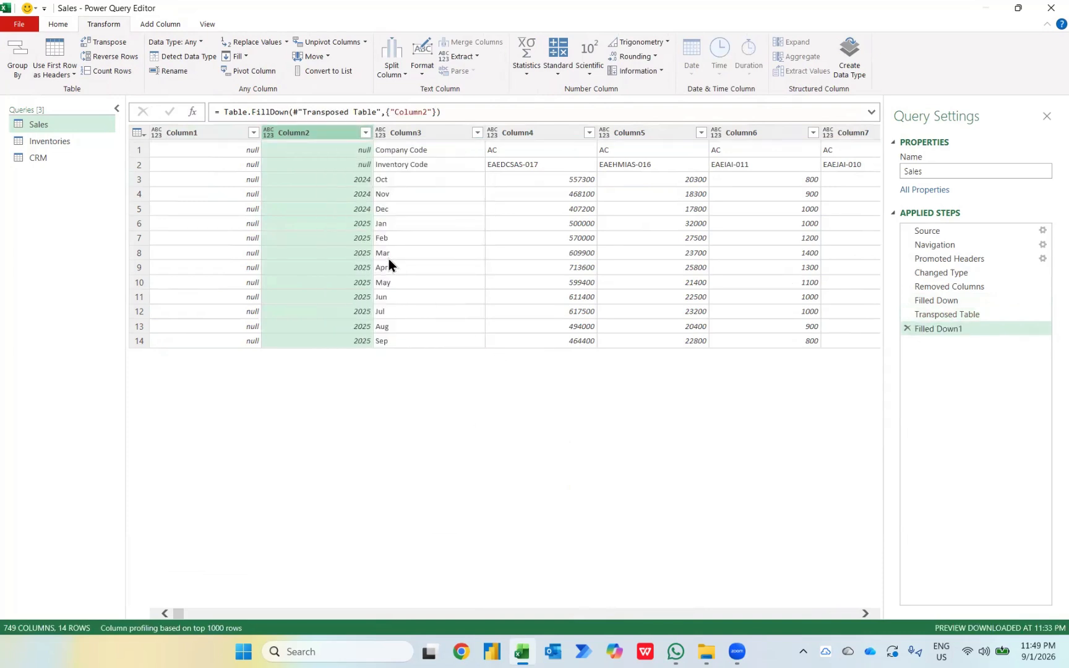
# Move the month column, Column3, ahead of Column2 and merge the two without a separator into a column named Merged
pyautogui.click(415, 133)
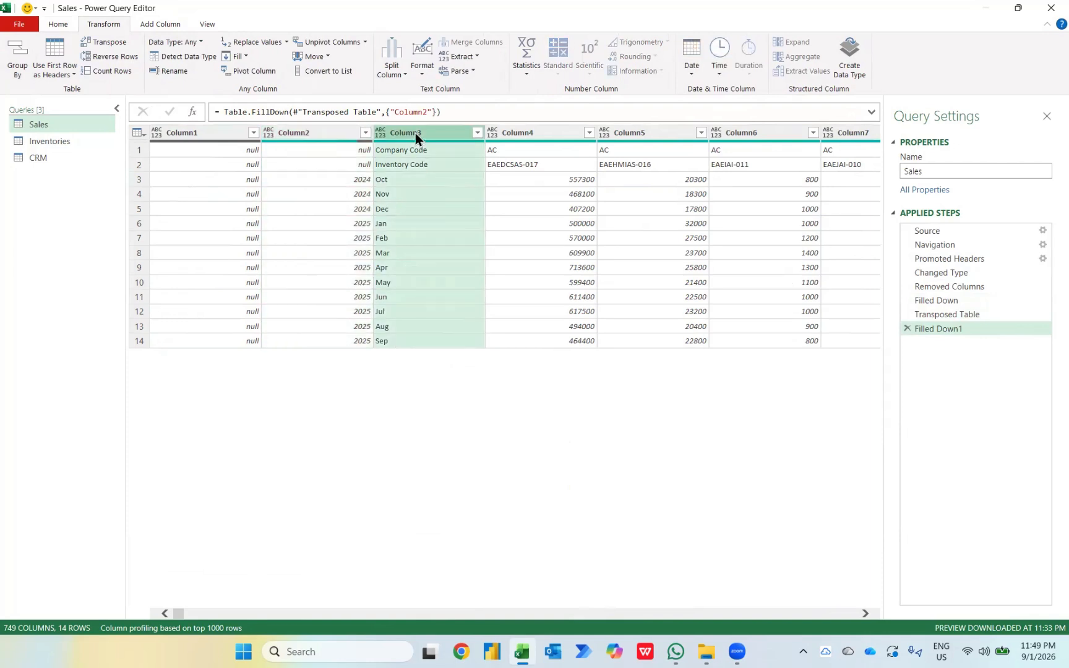
pyautogui.moveTo(415, 133); pyautogui.dragTo(321, 143)
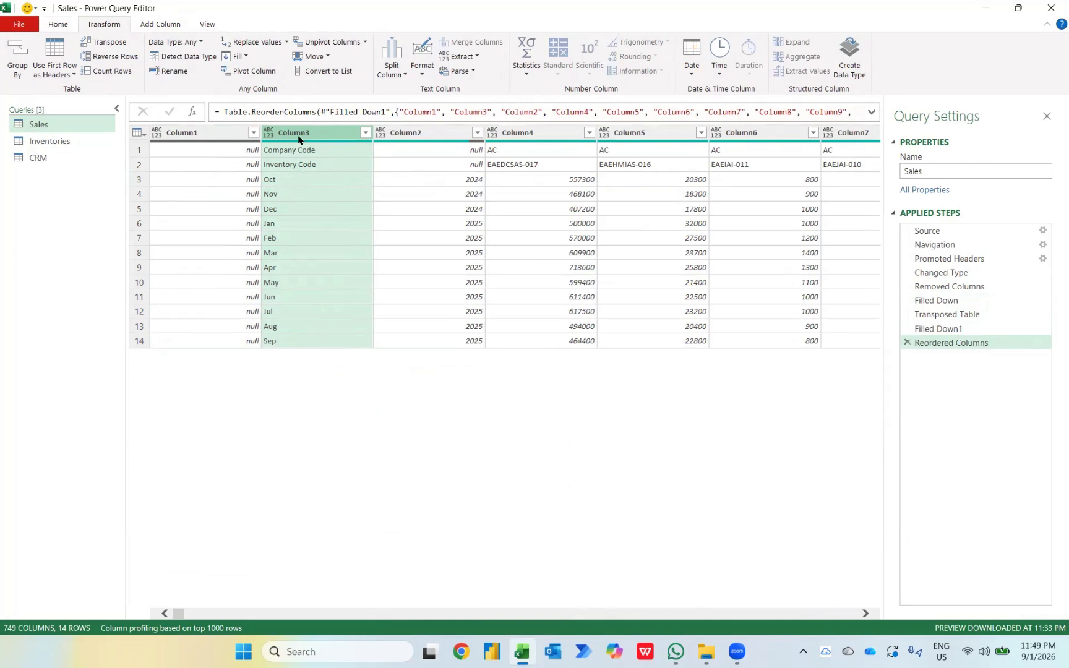
pyautogui.hotkey('shift', 'Right')
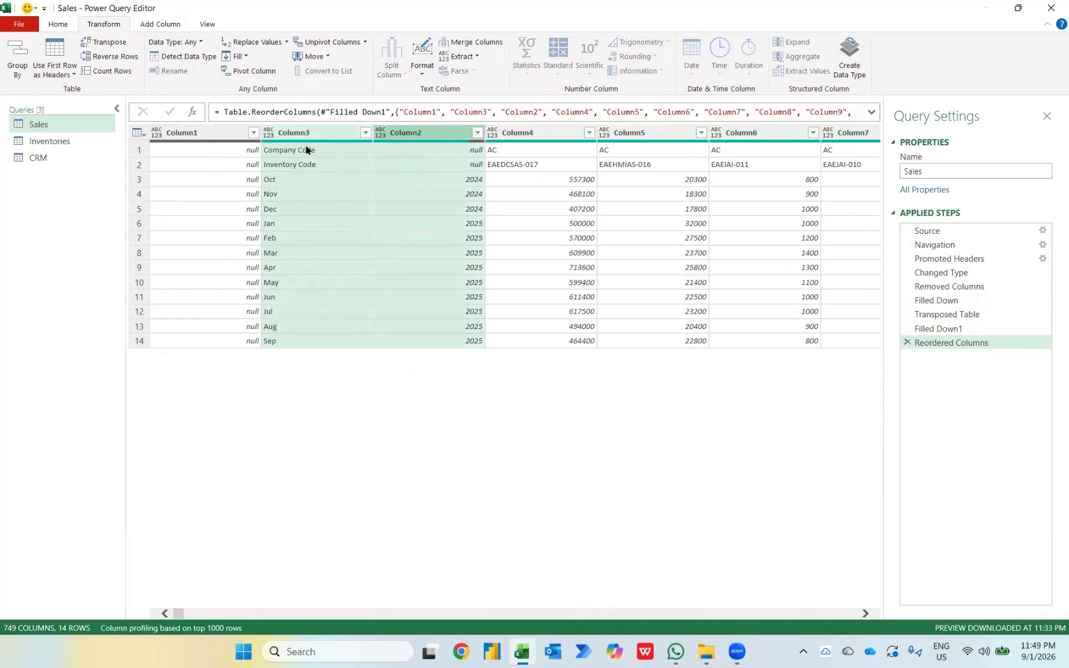
pyautogui.click(465, 44)
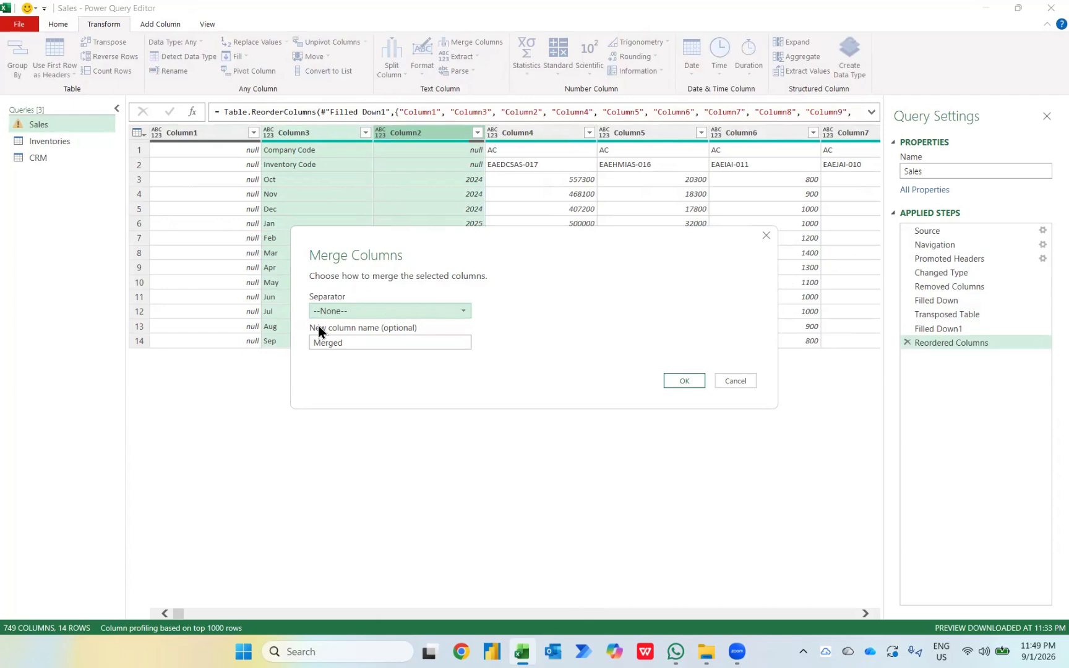
pyautogui.click(688, 381)
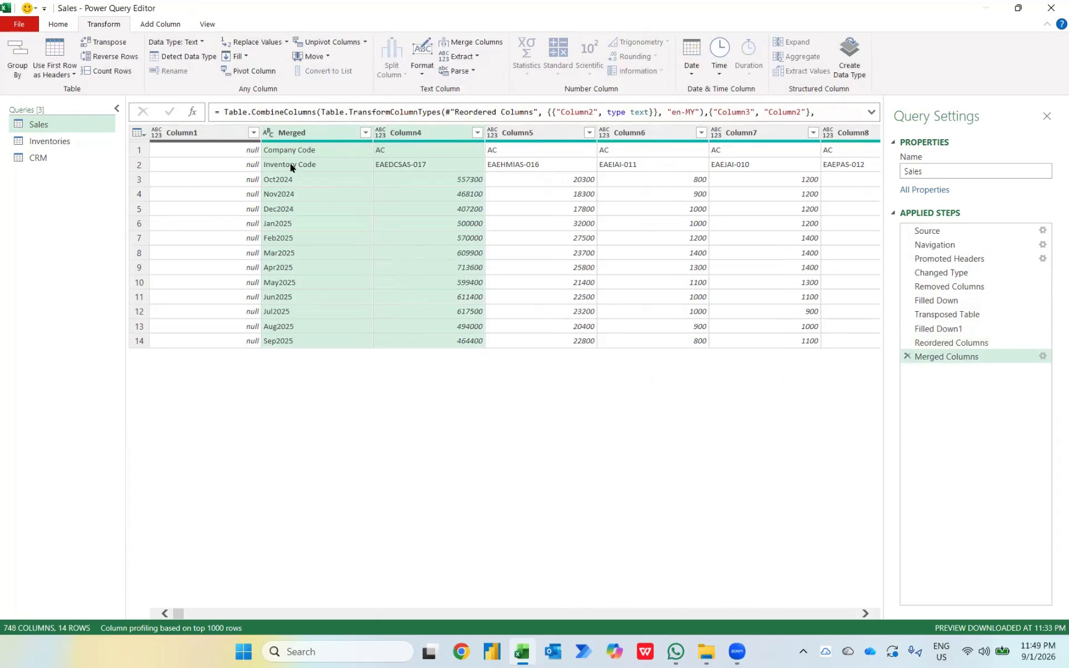
# Remove the empty Column1 and the last column, Column749, from the transposed Sales query
pyautogui.click(186, 133)
pyautogui.press('Delete')
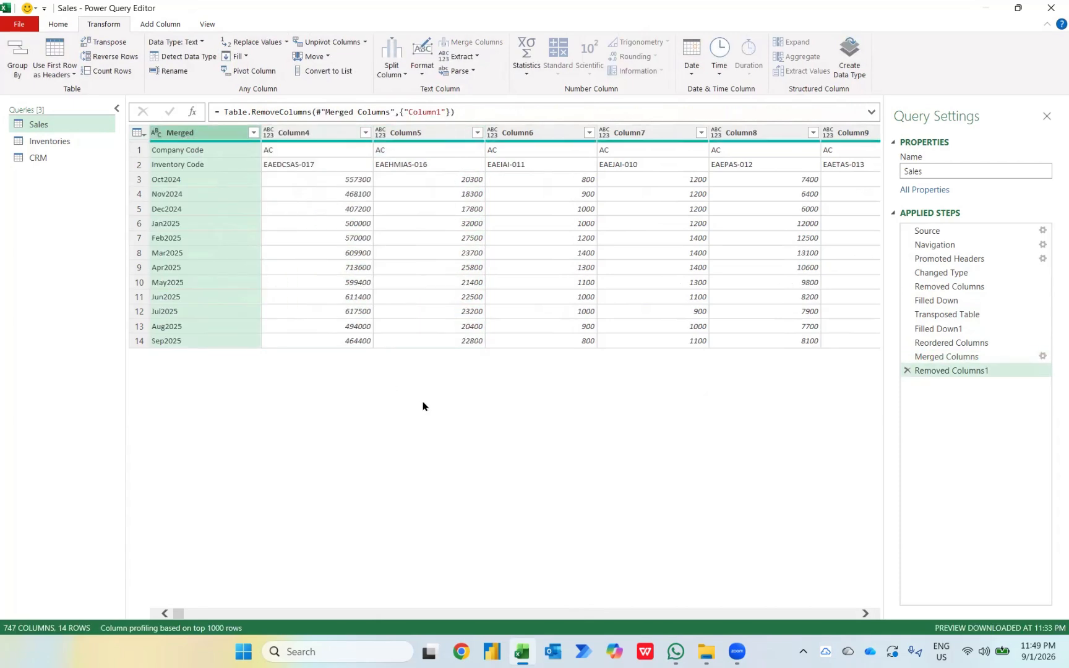
pyautogui.hscroll(5, 496, 390)
pyautogui.hscroll(10, 496, 390)
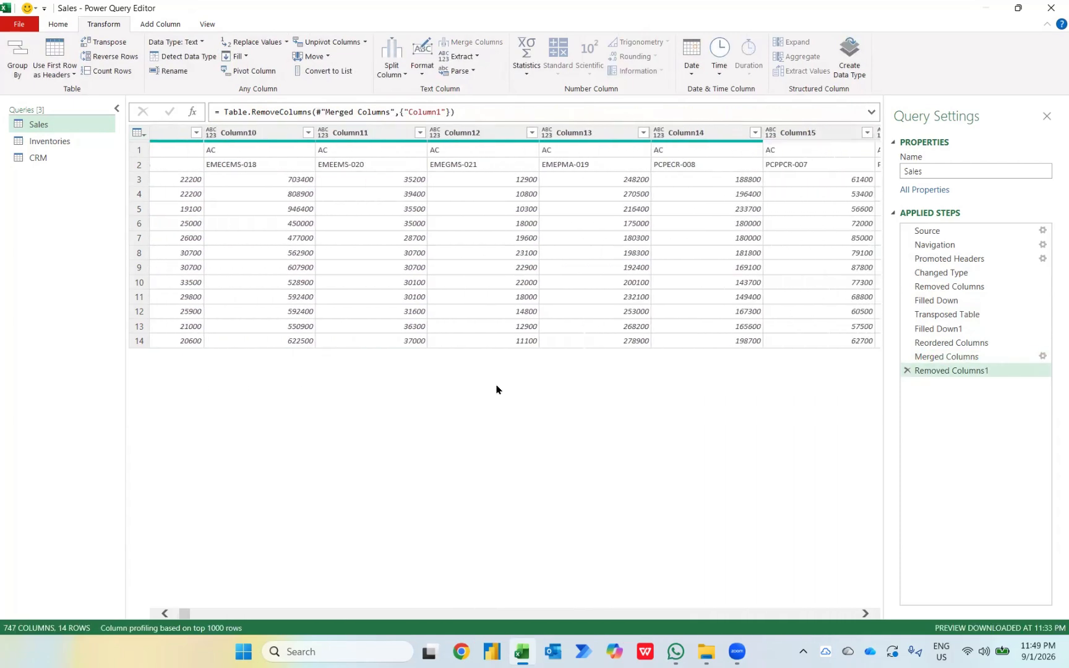
pyautogui.hscroll(2, 496, 389)
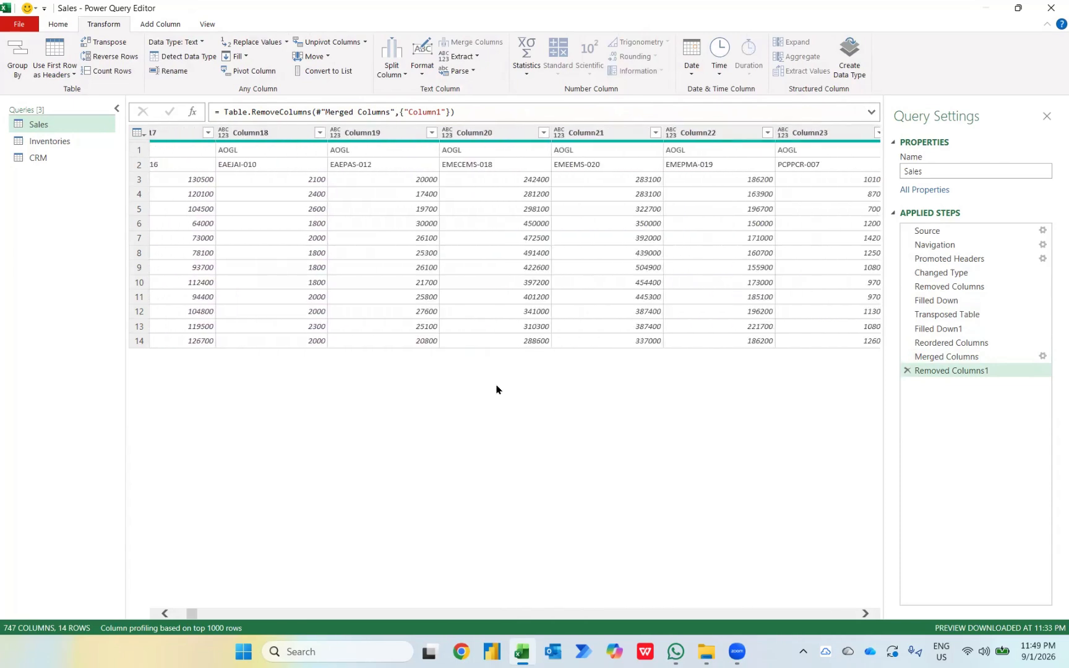
pyautogui.hotkey('ctrl', 'g')
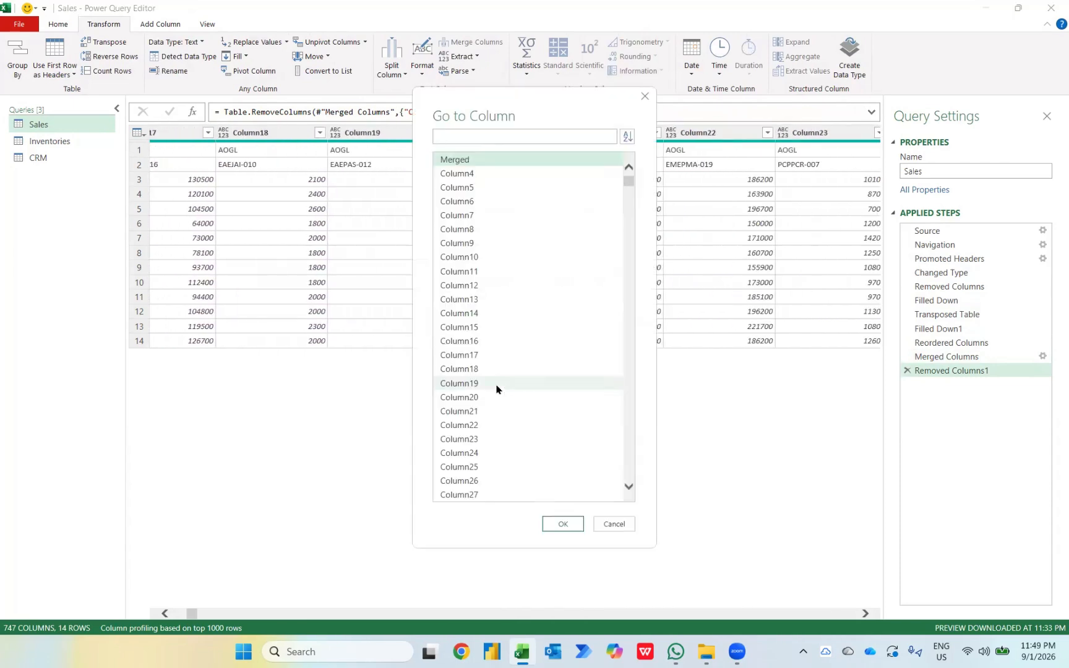
pyautogui.scroll(-3, 496, 390)
pyautogui.scroll(-15, 496, 390)
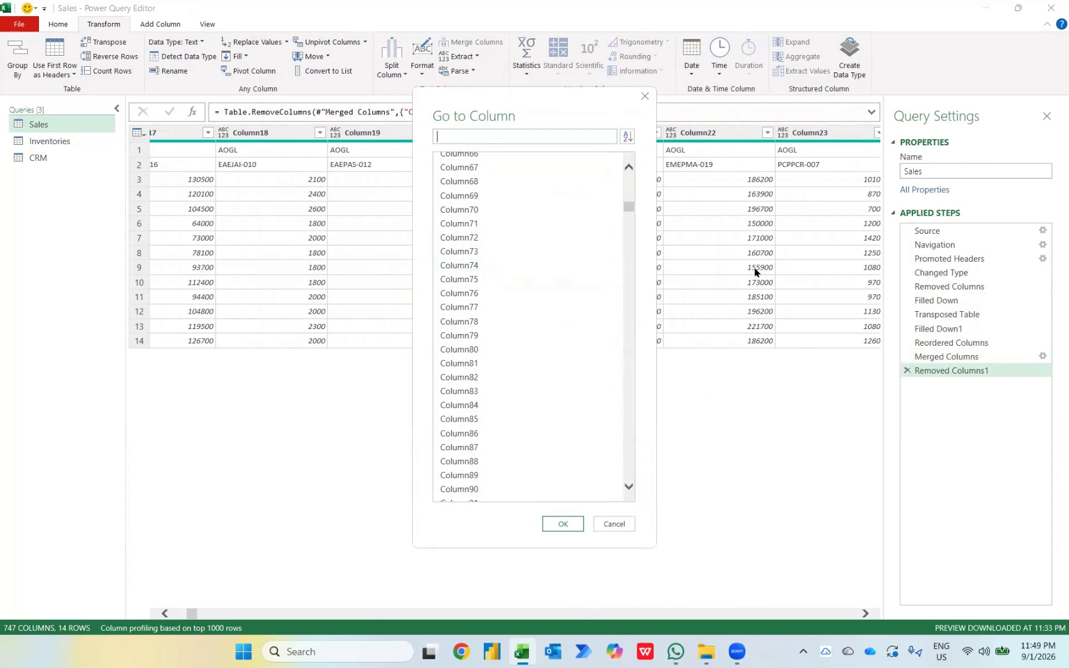
pyautogui.moveTo(629, 206); pyautogui.dragTo(643, 481)
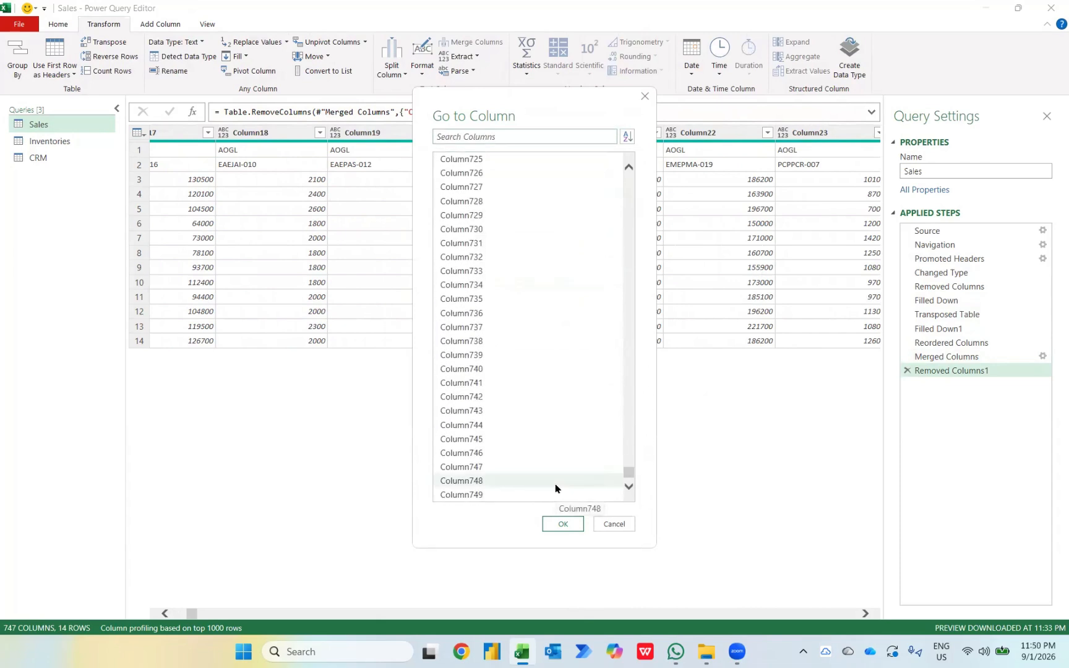
pyautogui.click(472, 494)
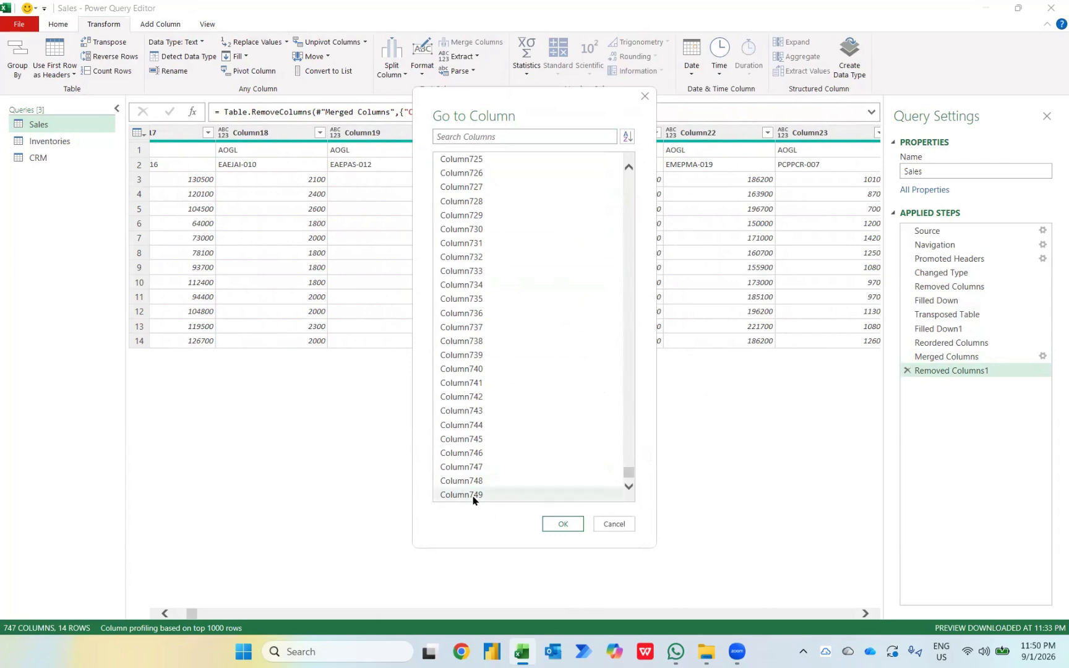
pyautogui.click(556, 525)
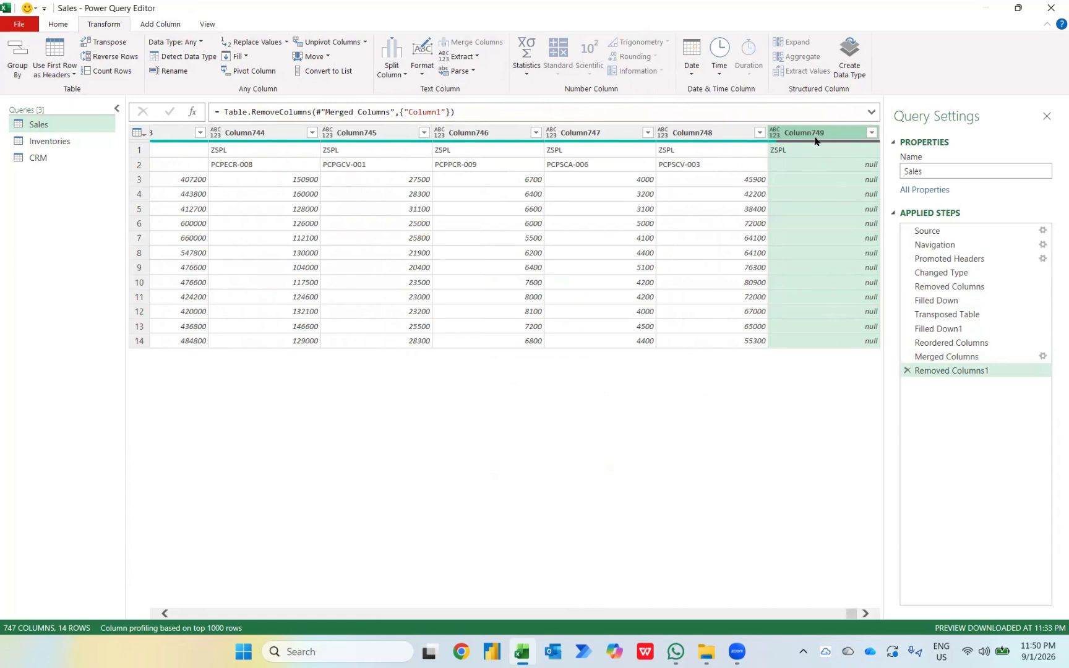
pyautogui.press('Delete')
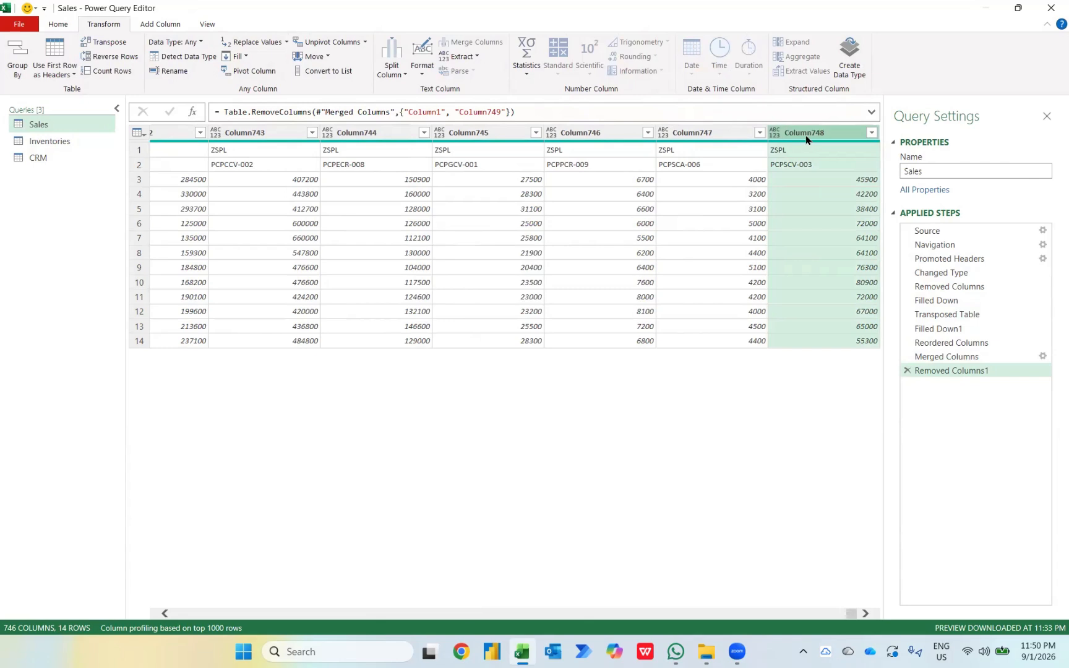
# Transpose the Sales table back to its original orientation and use its first row as headers
pyautogui.hotkey('ctrl', 'g')
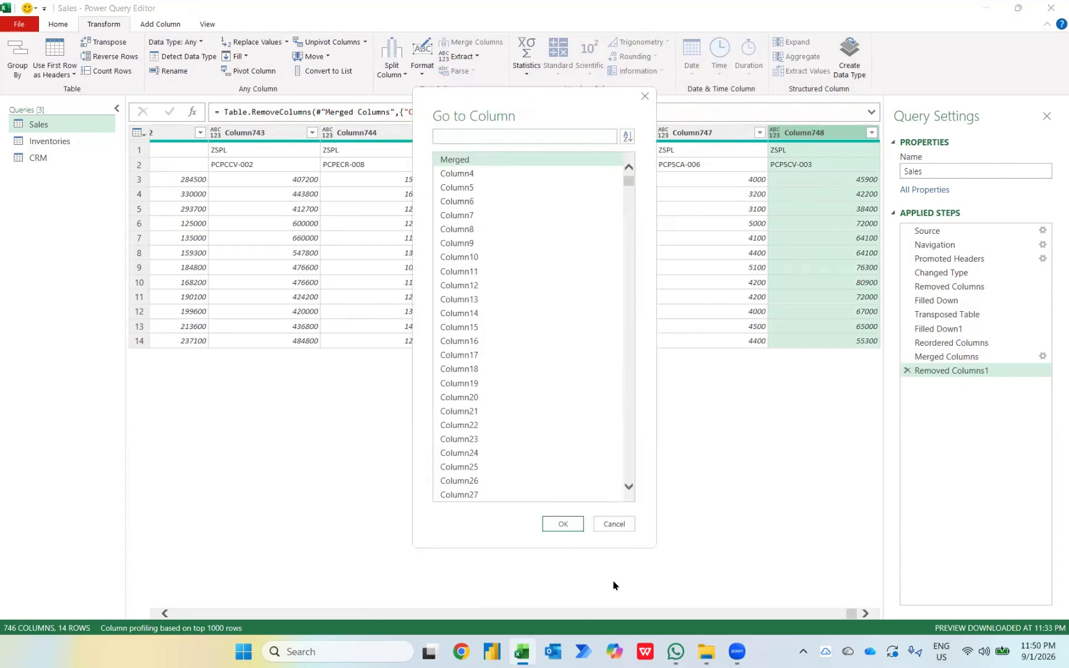
pyautogui.click(555, 524)
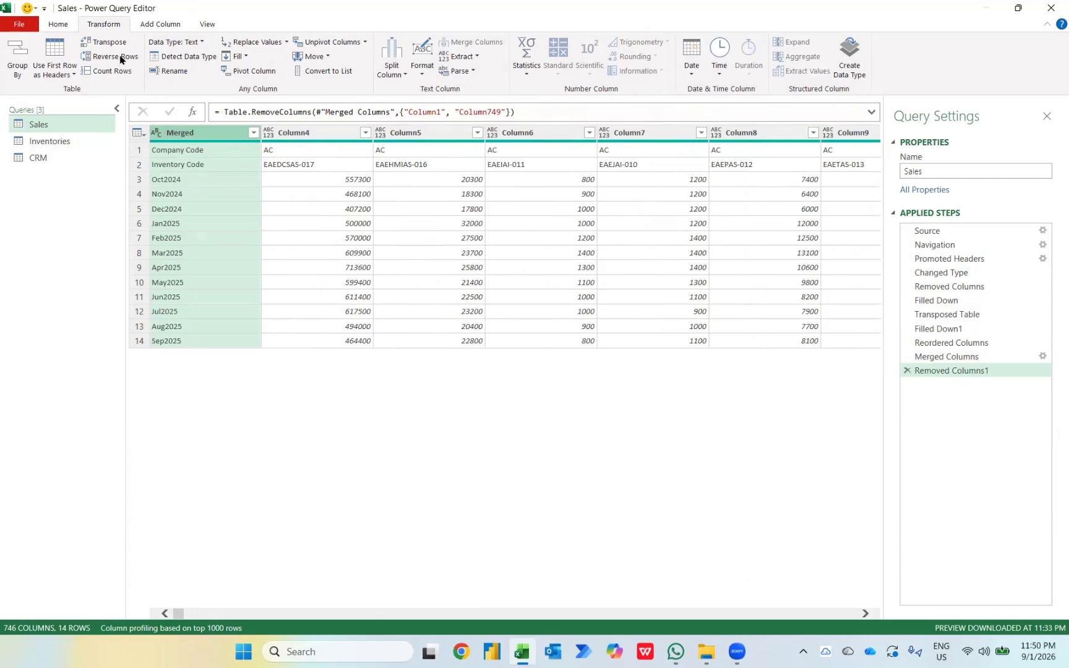
pyautogui.click(106, 41)
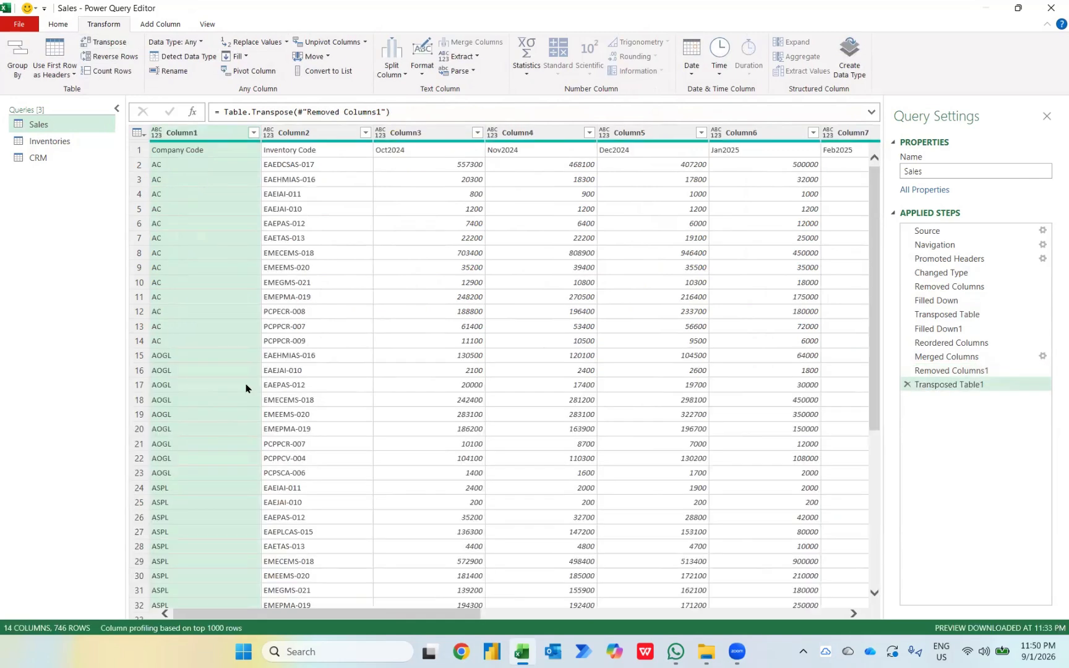
pyautogui.click(53, 44)
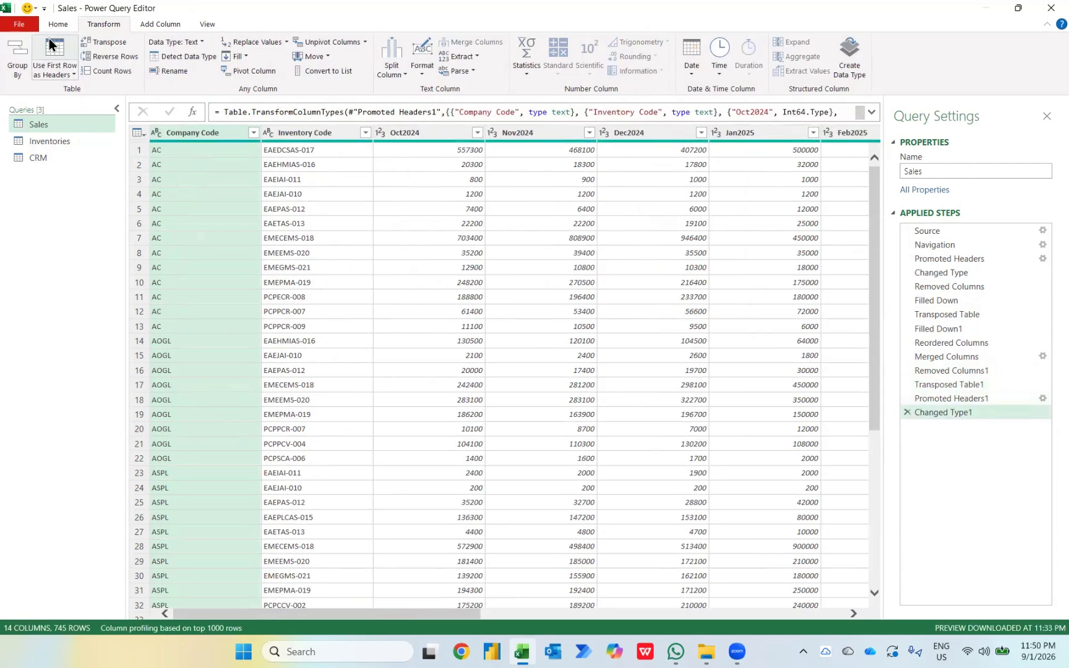
# Unpivot all month columns of the Sales query, keeping Company Code and Inventory Code as fixed columns
pyautogui.hotkey('shift', 'Right')
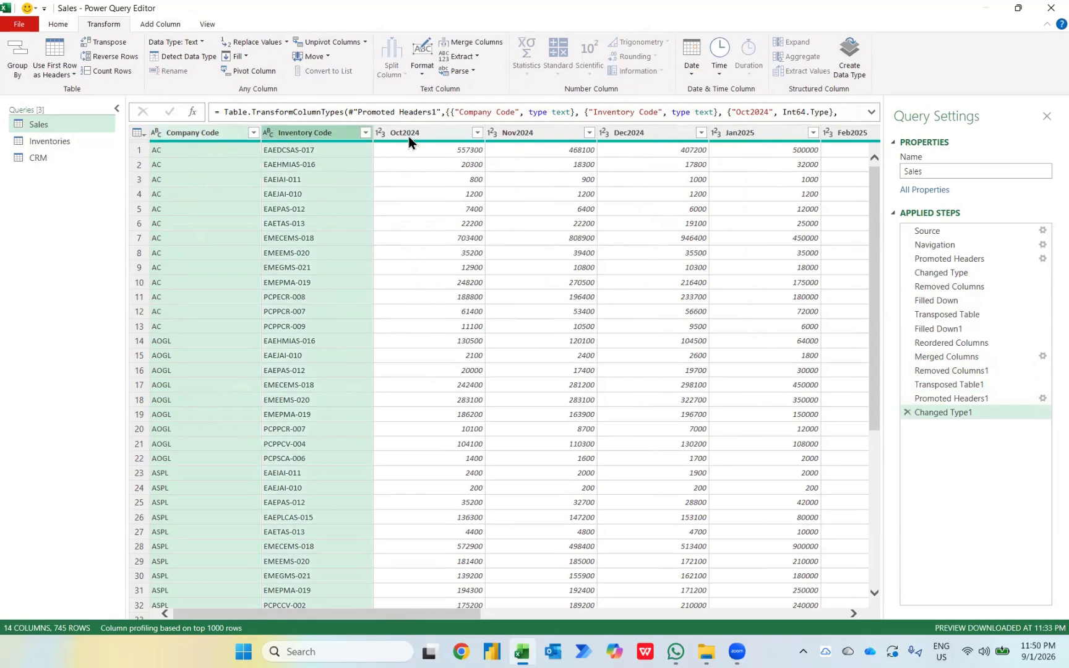
pyautogui.hscroll(10, 655, 185)
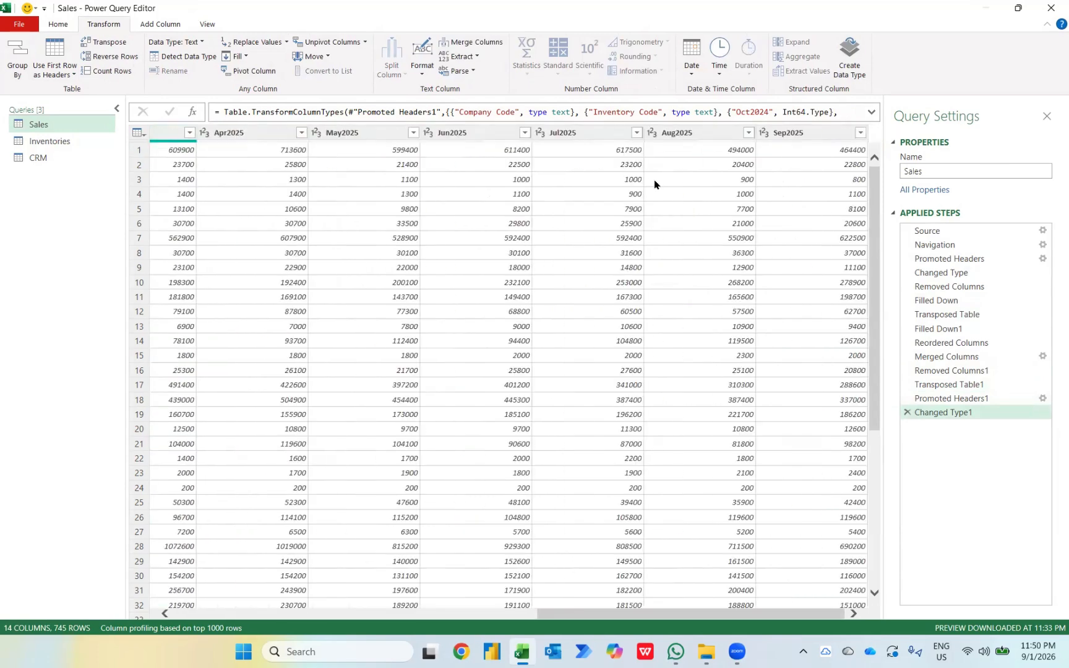
pyautogui.hscroll(-10, 814, 164)
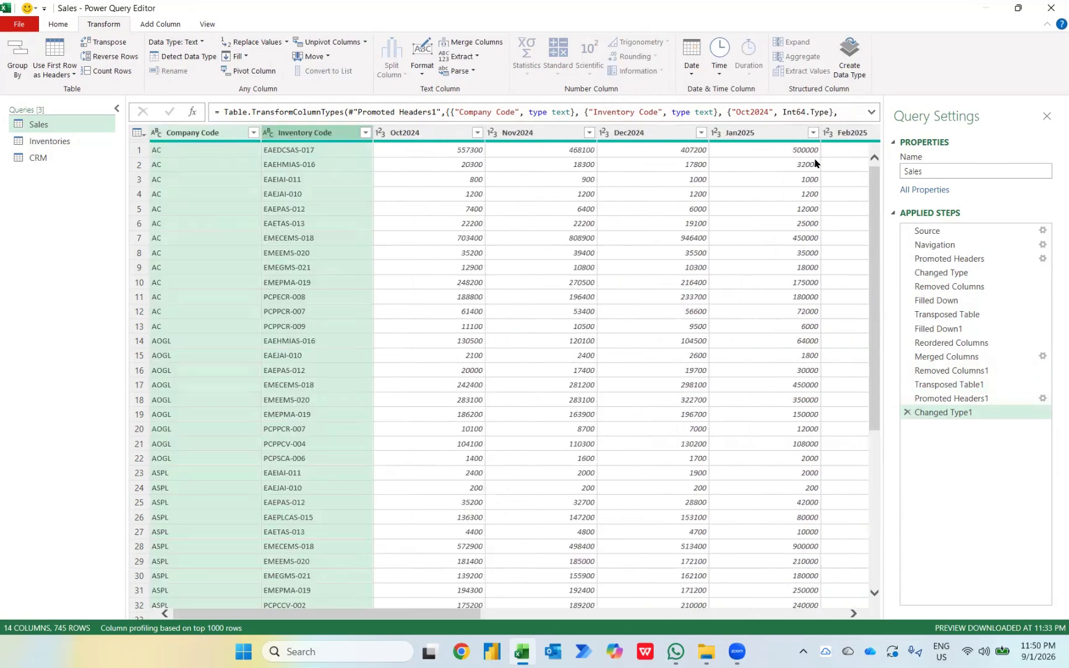
pyautogui.rightClick(290, 136)
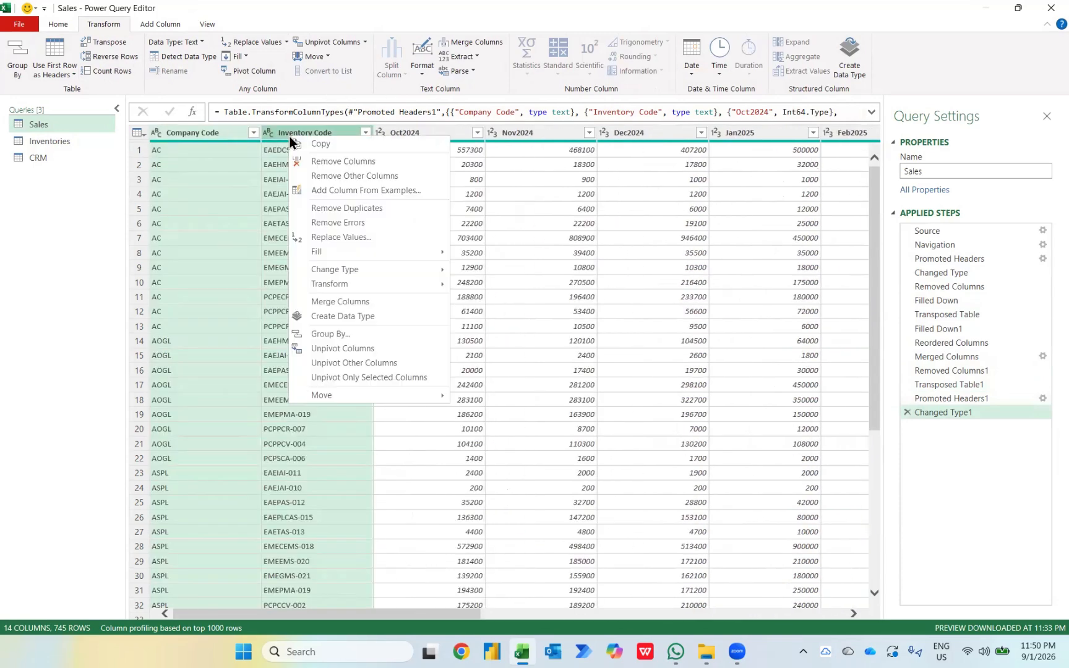
pyautogui.click(351, 362)
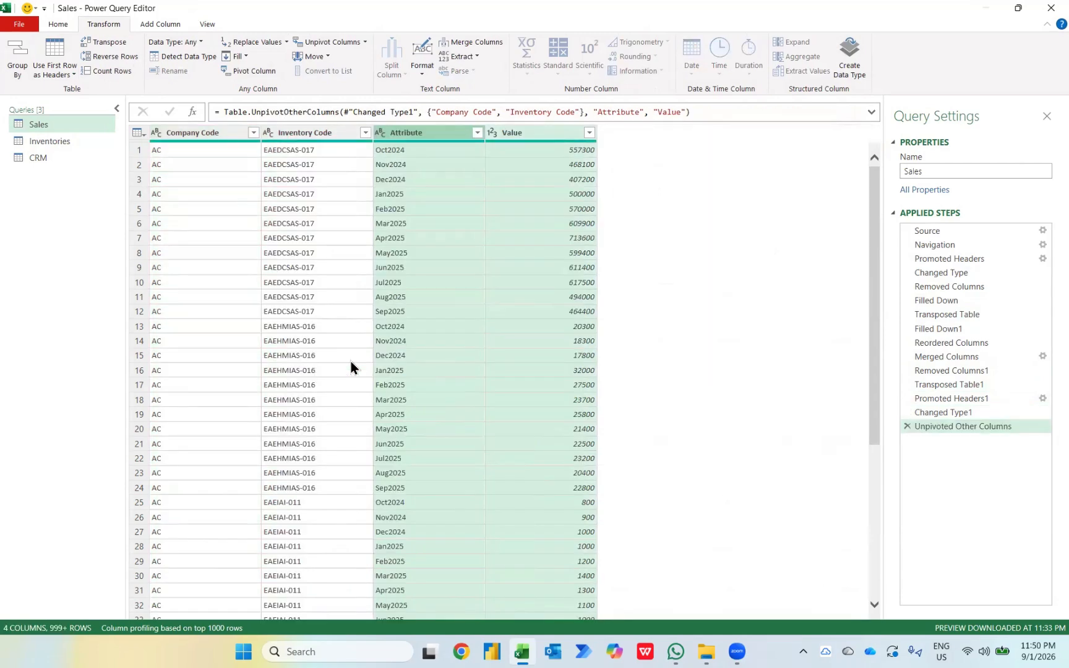
# Change the Attribute column's data type to Date and review the earlier Merged Columns step before returning to the latest one
pyautogui.click(380, 133)
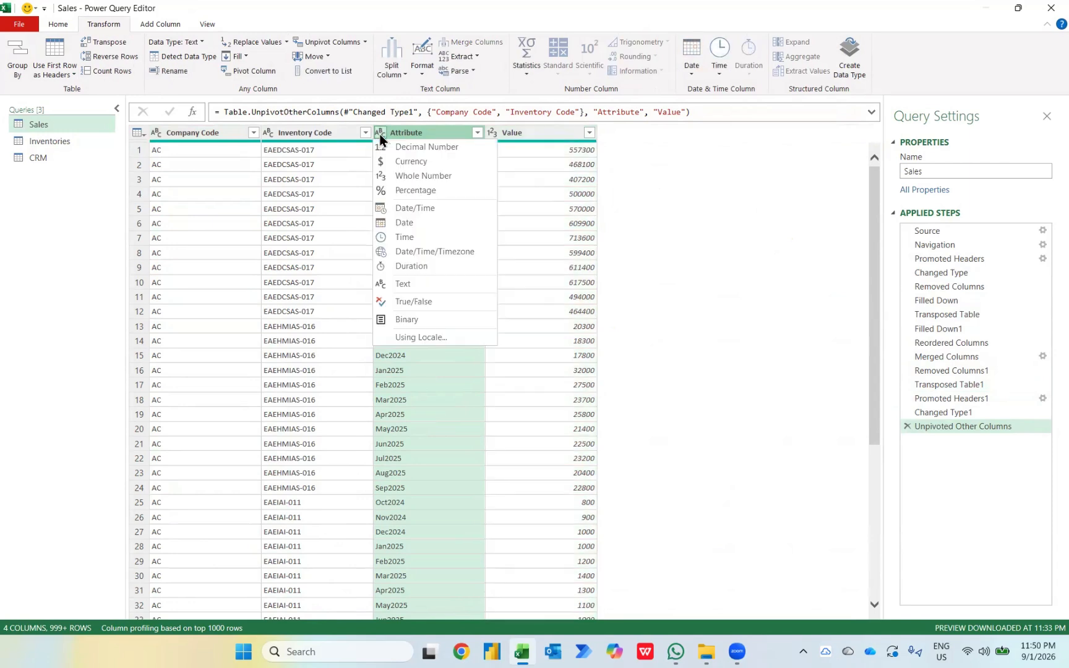
pyautogui.click(411, 224)
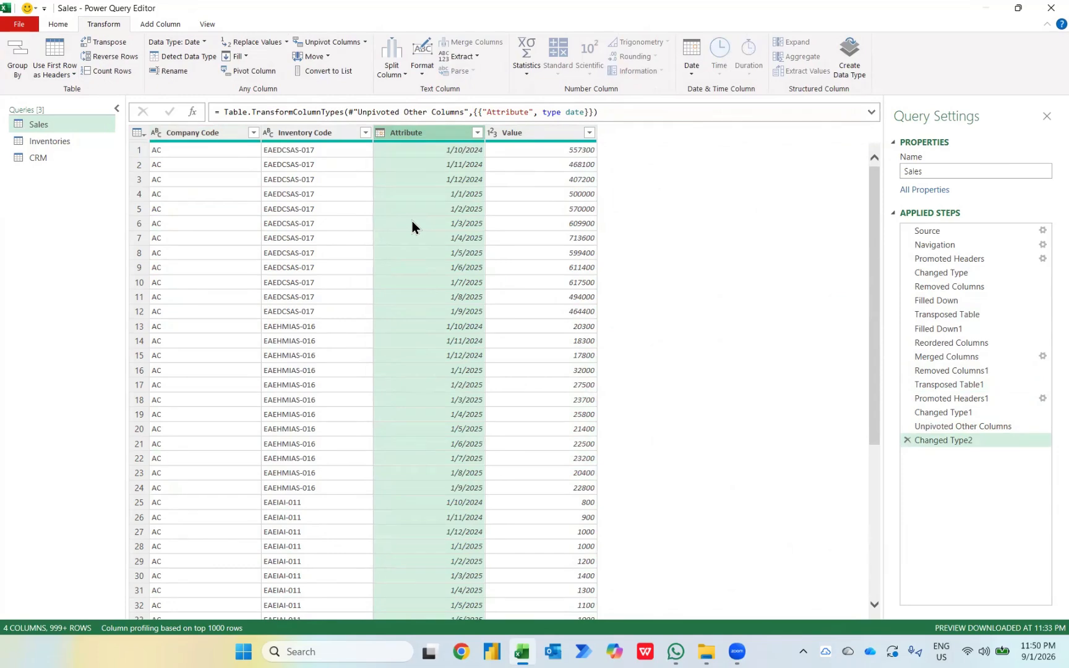
pyautogui.click(950, 357)
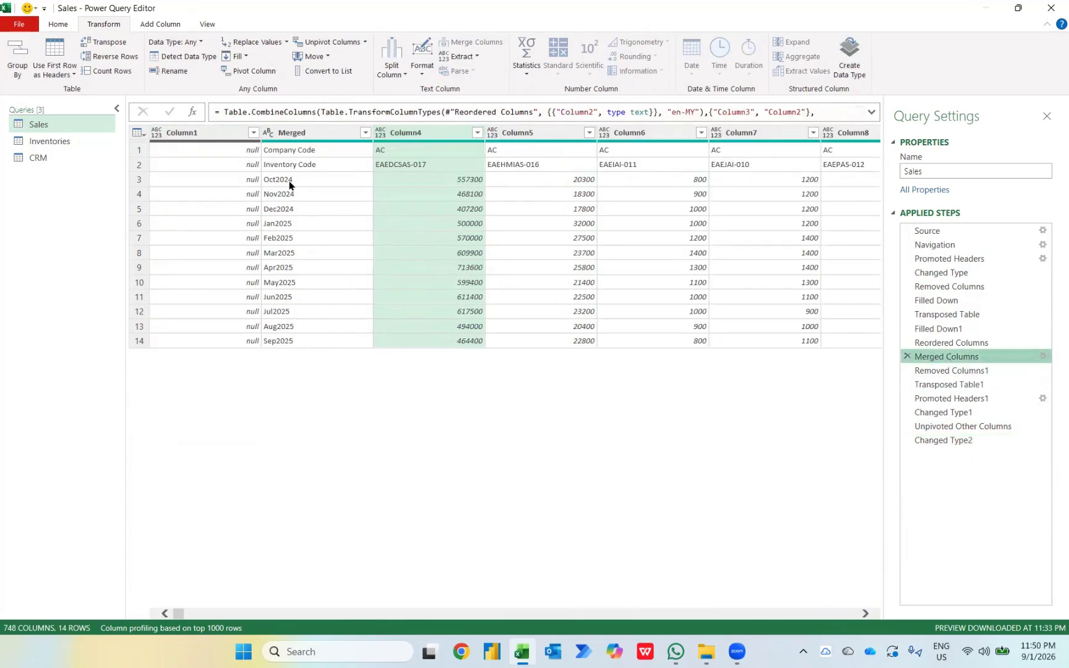
pyautogui.click(956, 440)
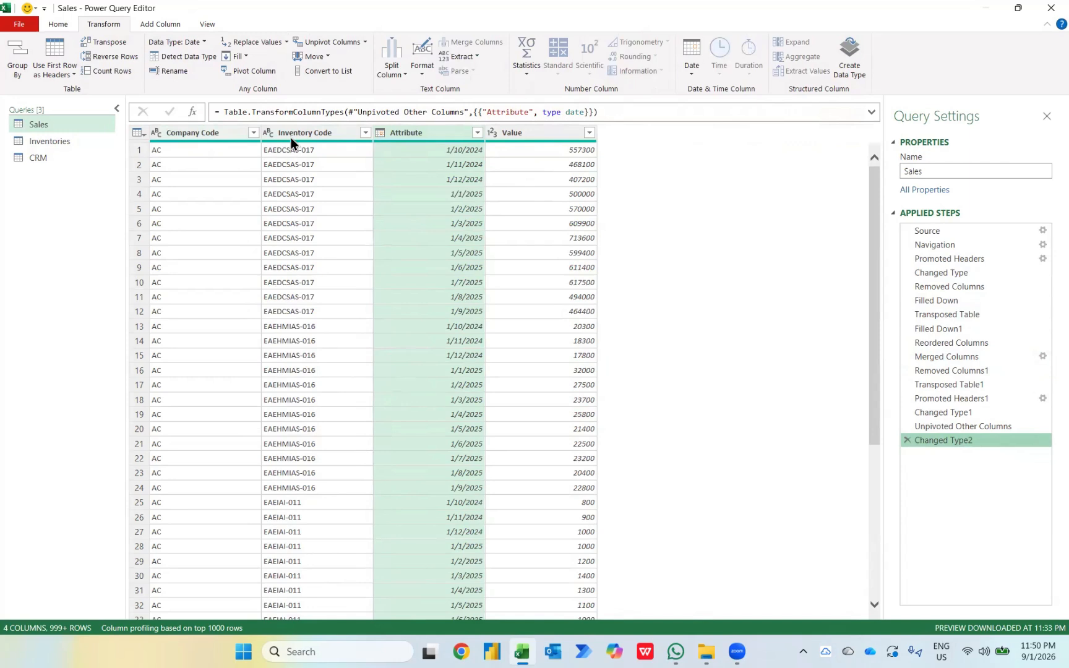
# Rename the Attribute column of the Sales query as Months
pyautogui.doubleClick(420, 132)
pyautogui.press('capslock')
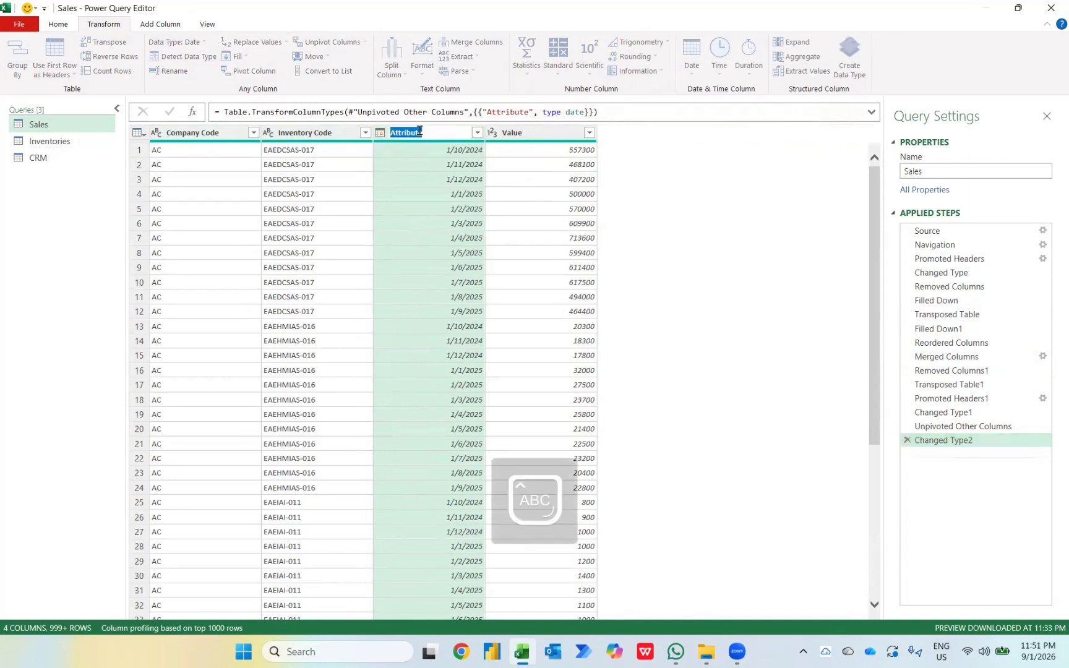
pyautogui.write('M')
pyautogui.press('capslock')
pyautogui.write('onths')
pyautogui.press('Return')
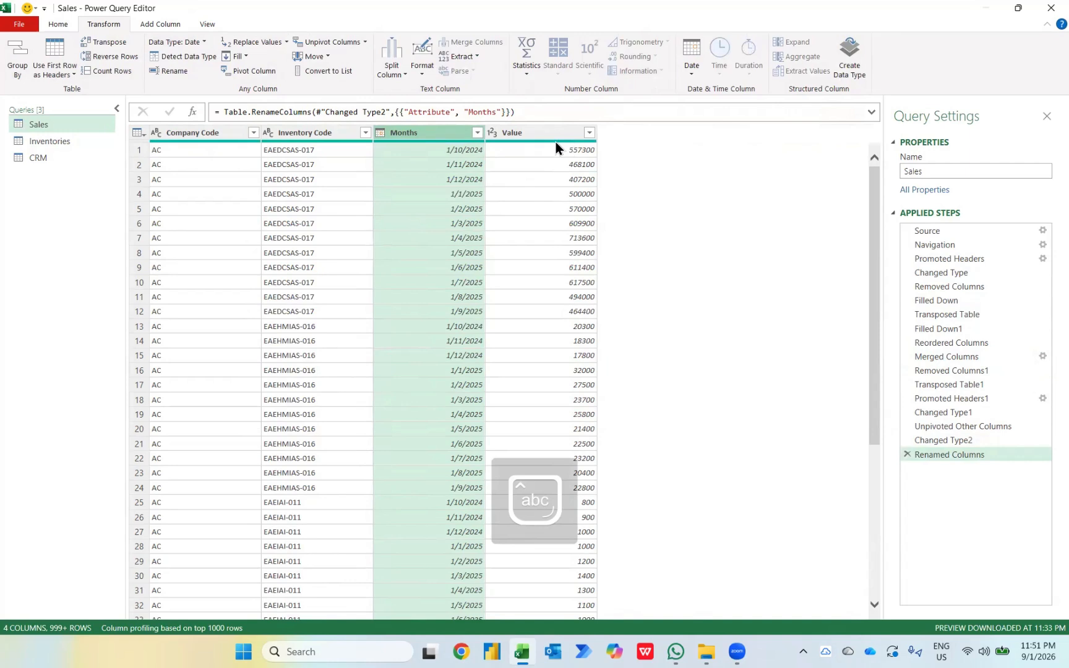
# Close the query editor and load the three queries as connections only, adding their data to the Data Model
pyautogui.click(57, 28)
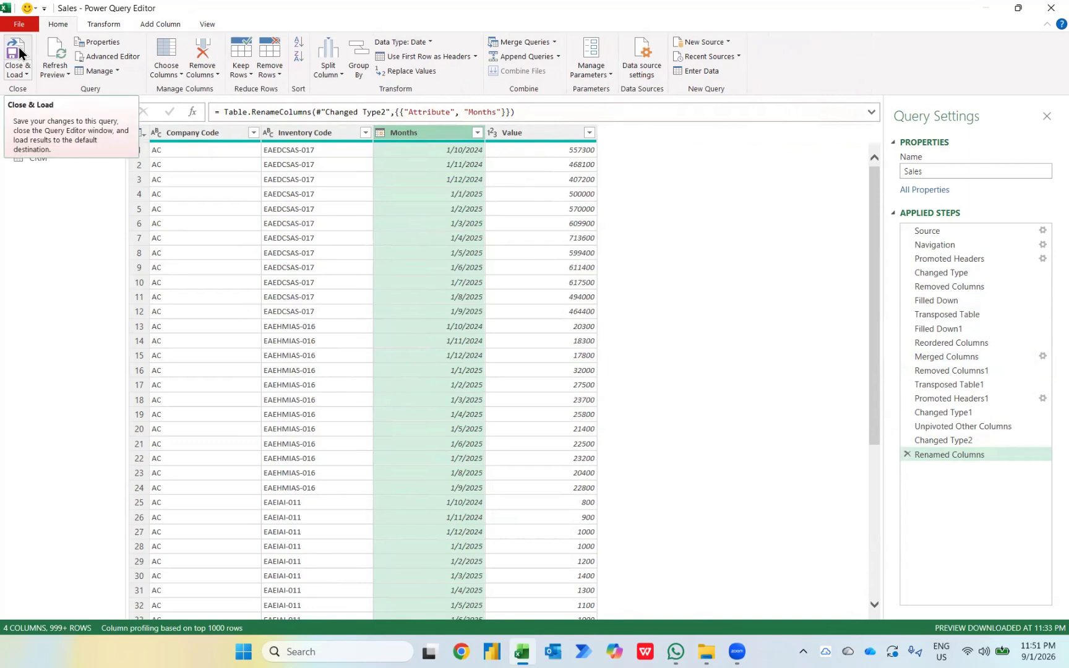
pyautogui.click(12, 73)
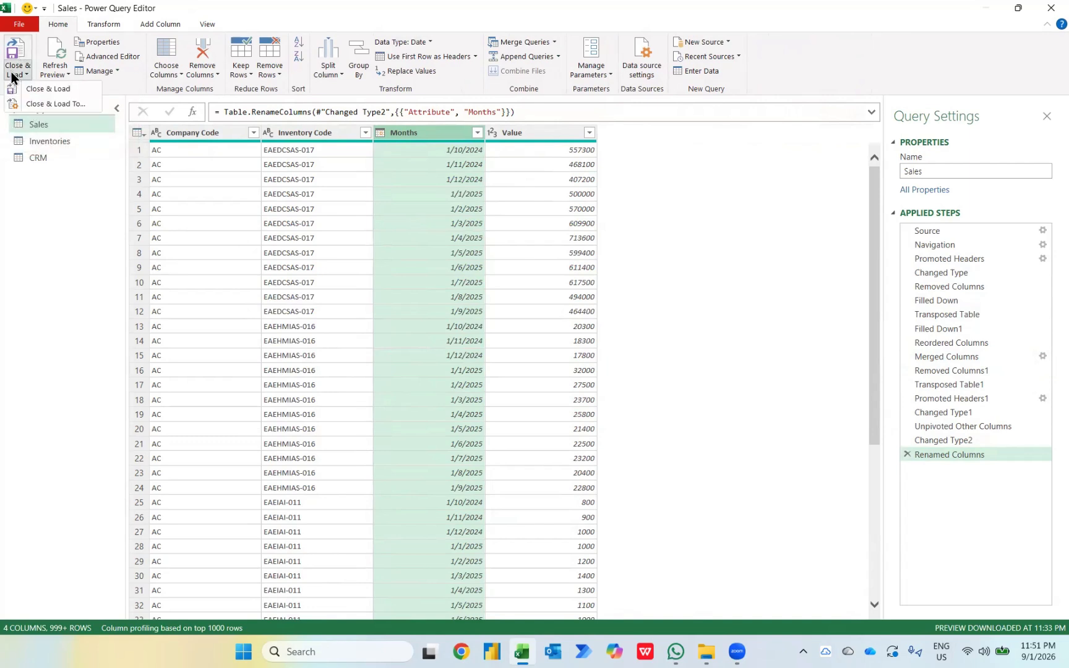
pyautogui.click(68, 103)
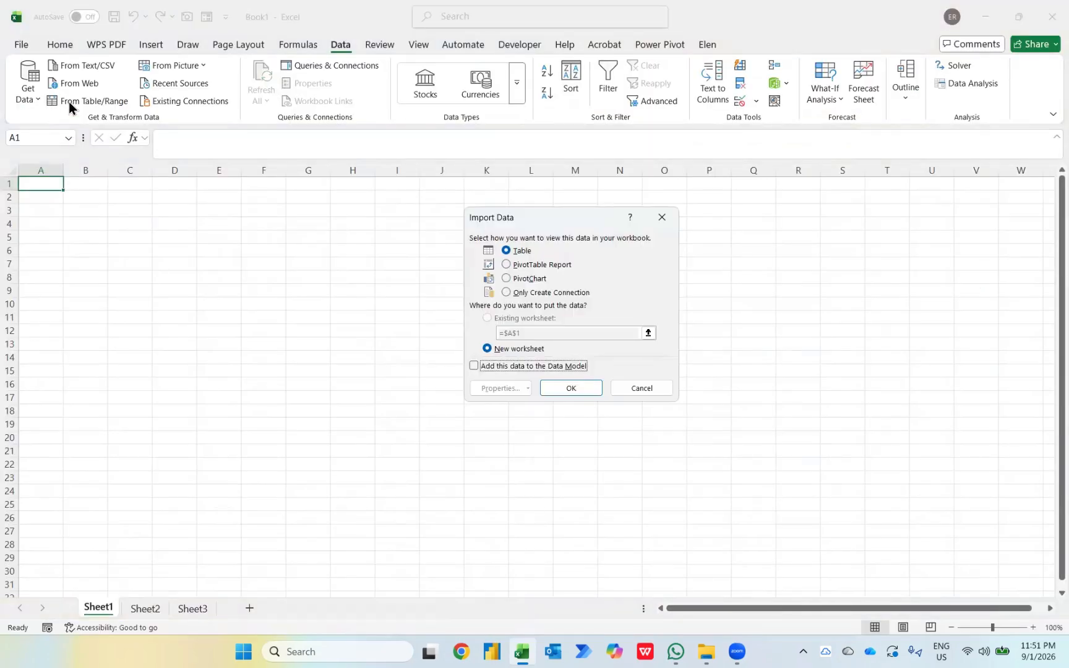
pyautogui.moveTo(540, 218); pyautogui.dragTo(200, 247)
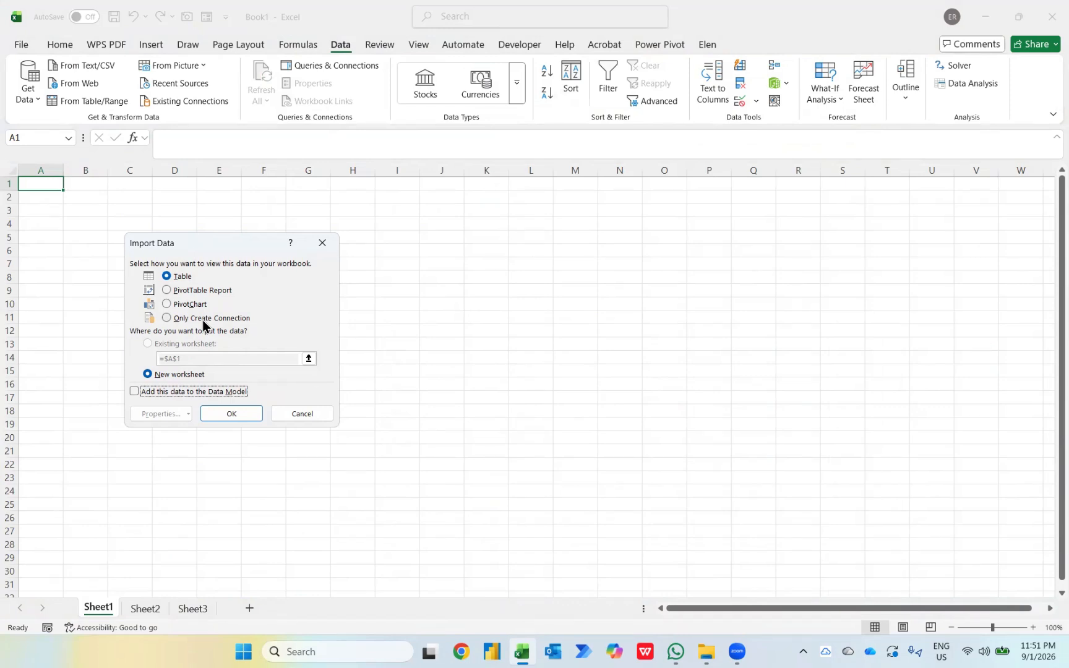
pyautogui.click(167, 320)
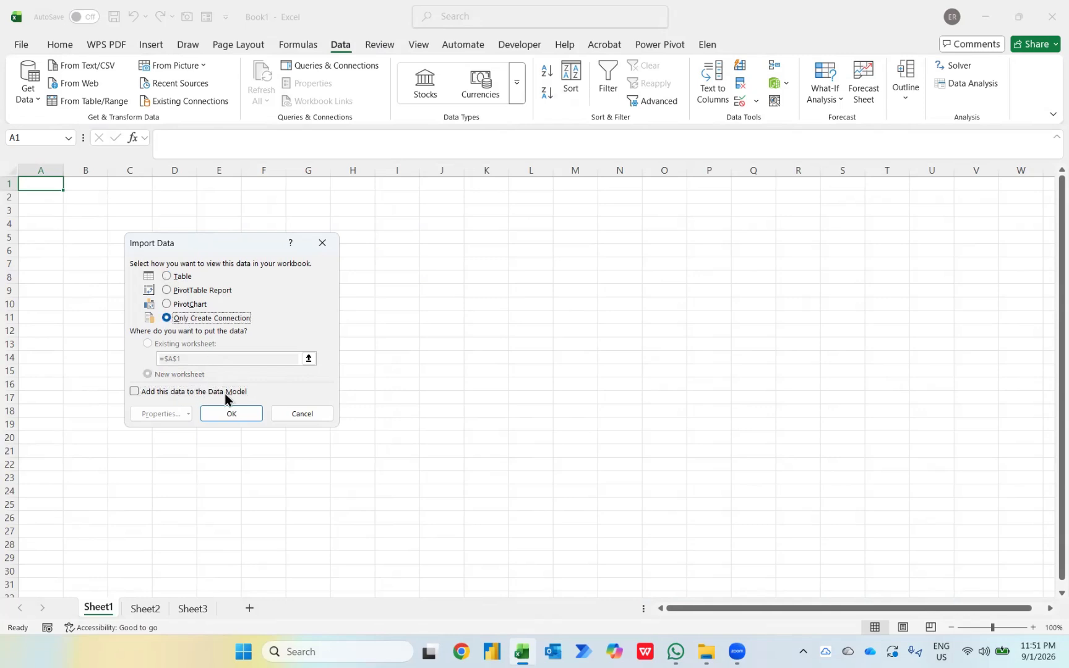
pyautogui.click(179, 397)
pyautogui.click(224, 417)
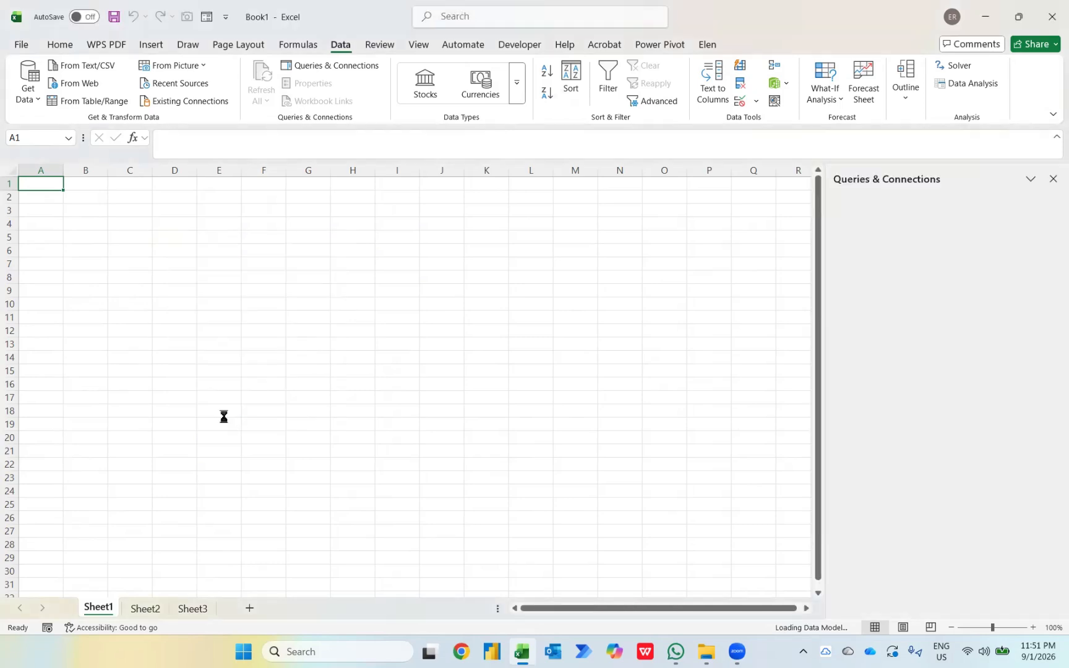